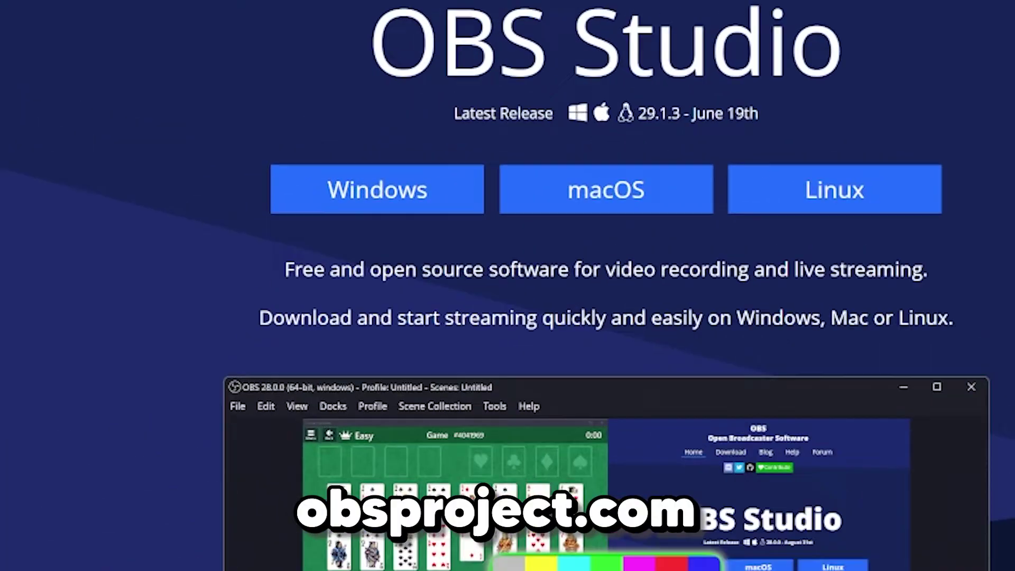
pyautogui.click(390, 325)
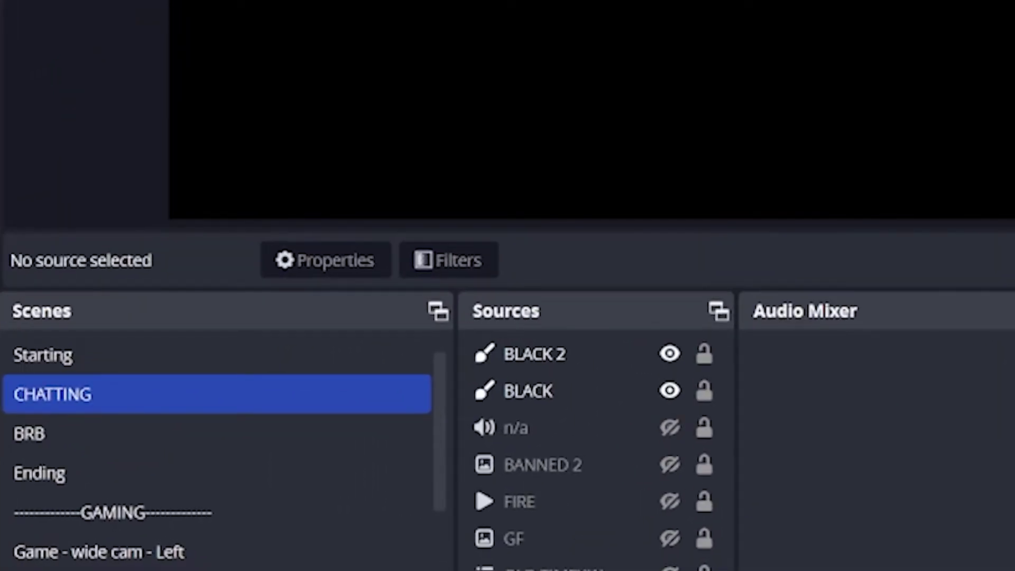
pyautogui.click(534, 354)
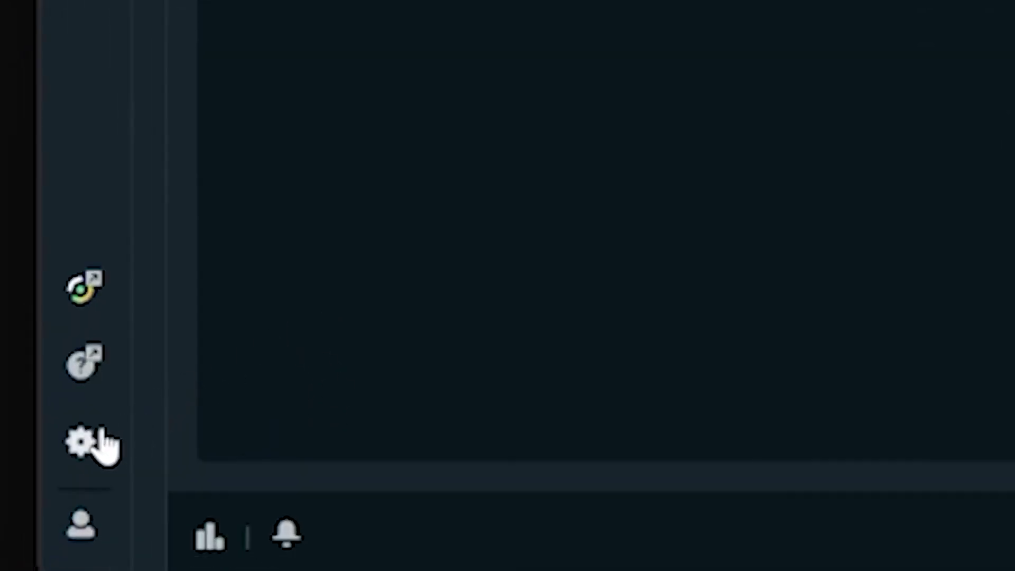
# Step: Open the video settings and keep the base (canvas) resolution at 1920x1080
pyautogui.click(103, 444)
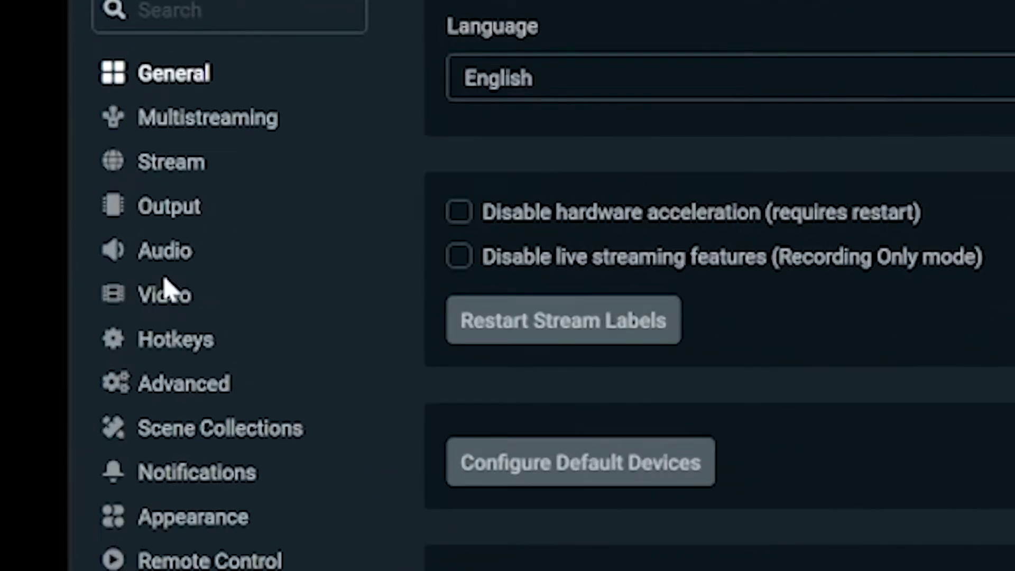
pyautogui.click(211, 208)
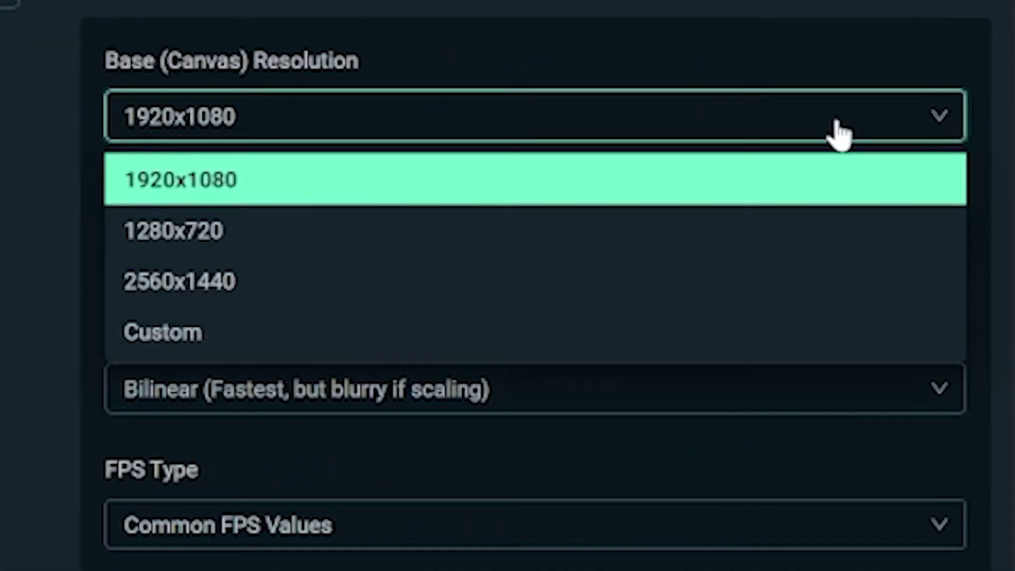
pyautogui.click(432, 121)
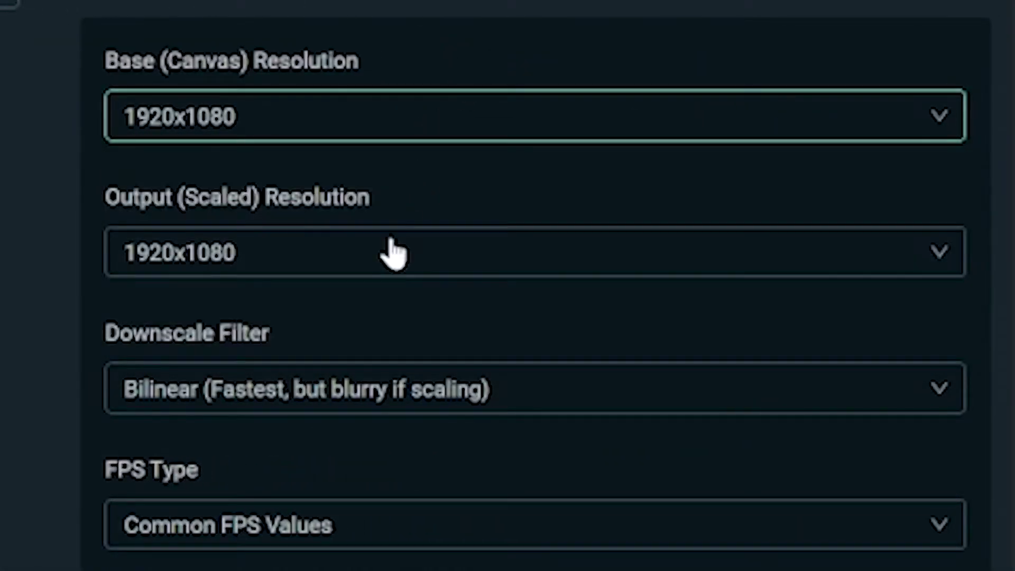
# Step: Try 1280x720 as the output (scaled) resolution, and return it to 1920x1080
pyautogui.click(385, 249)
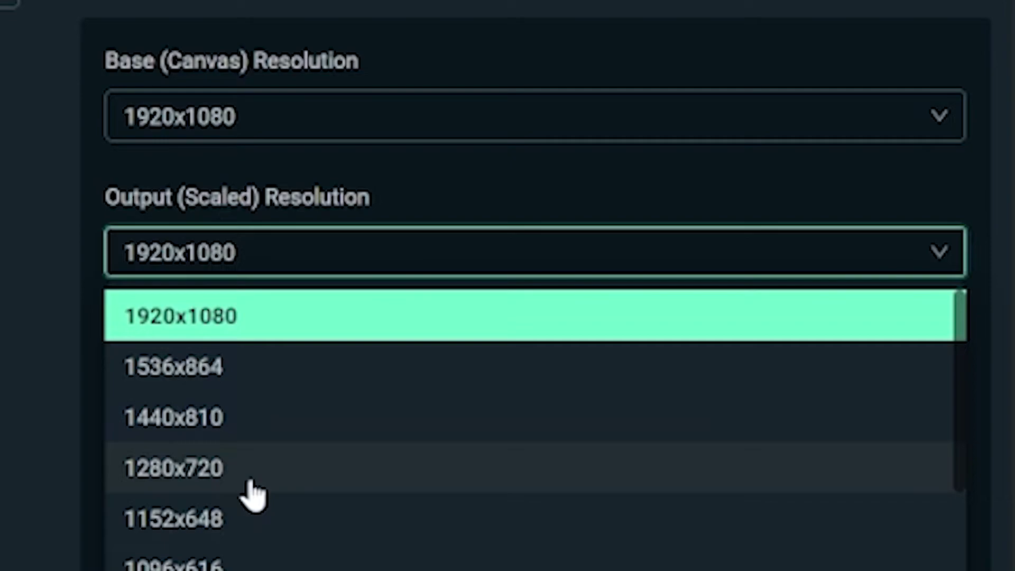
pyautogui.click(284, 467)
pyautogui.click(284, 490)
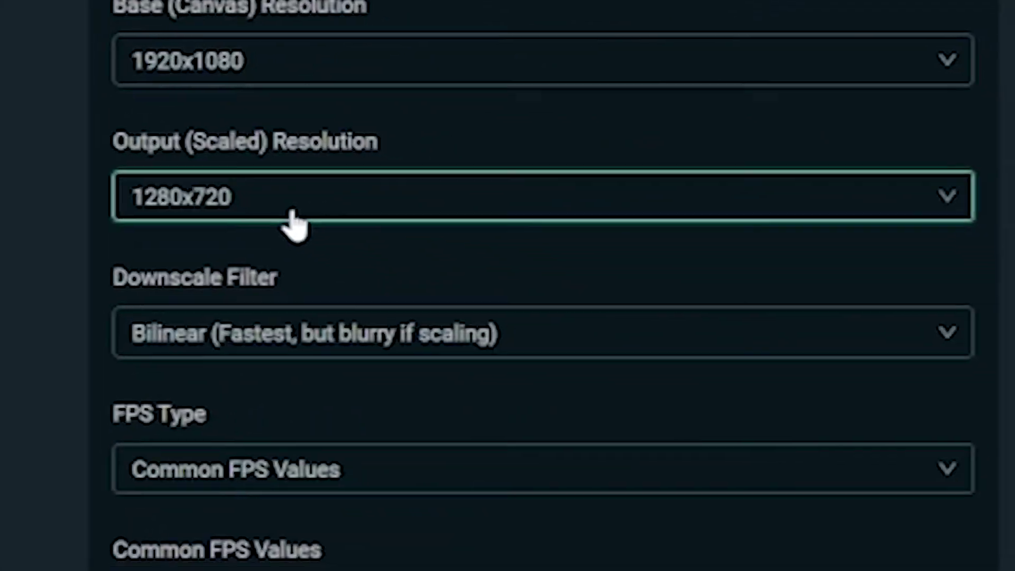
pyautogui.click(286, 212)
pyautogui.click(190, 133)
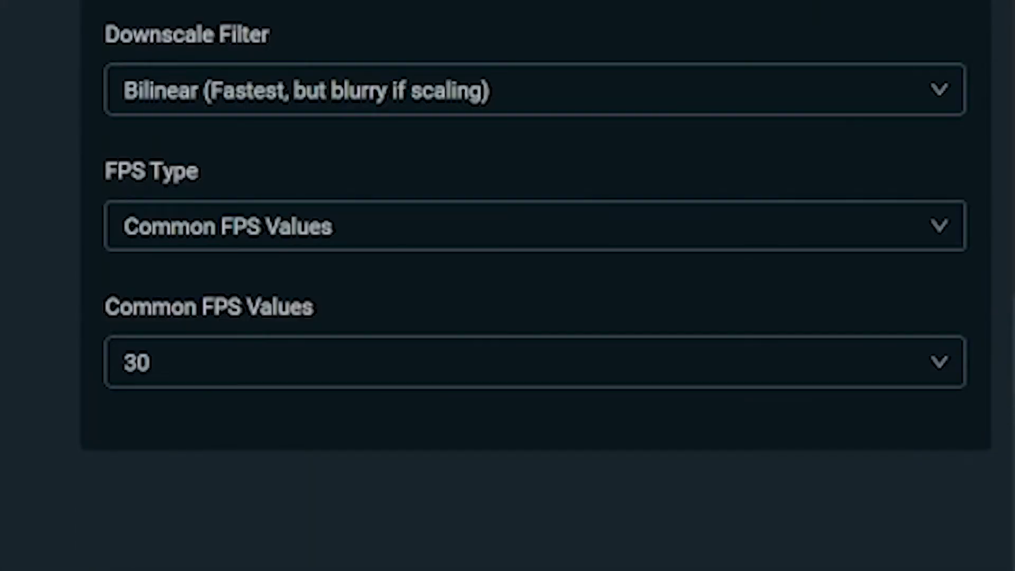
# Step: Review the frame rates offered under Common FPS Values without changing the selection
pyautogui.click(183, 366)
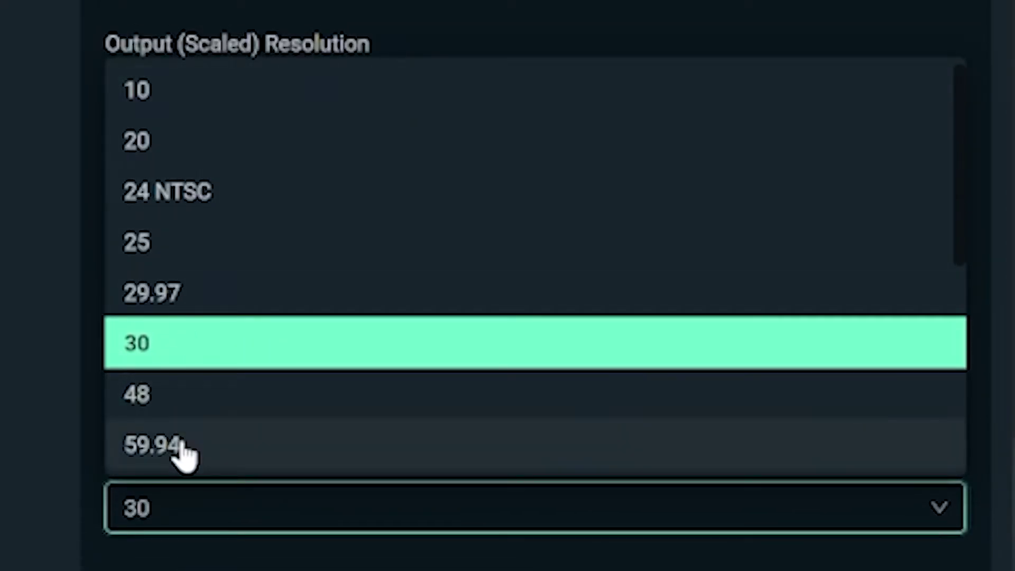
pyautogui.scroll(-1, 182, 453)
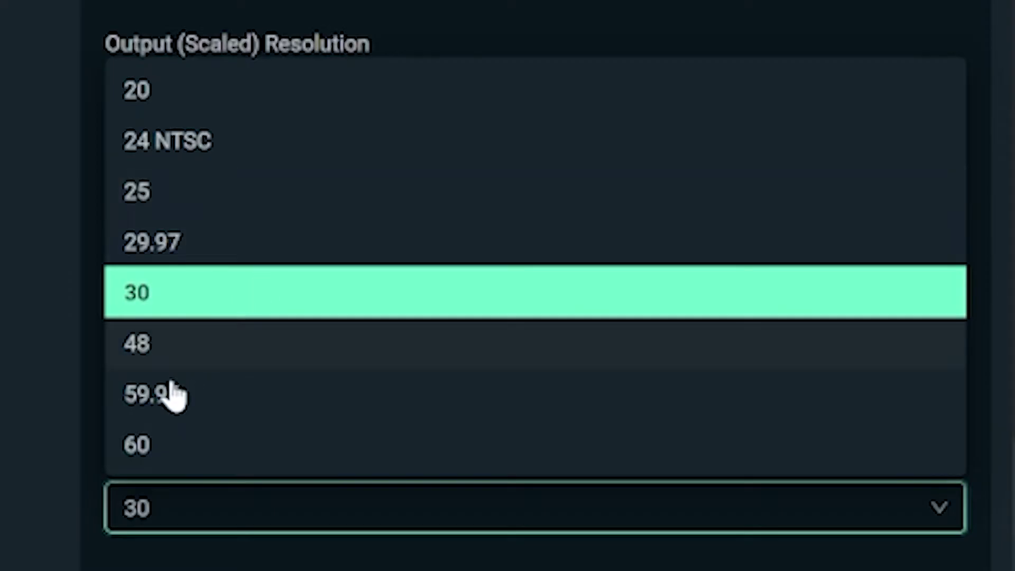
pyautogui.scroll(1, 227, 339)
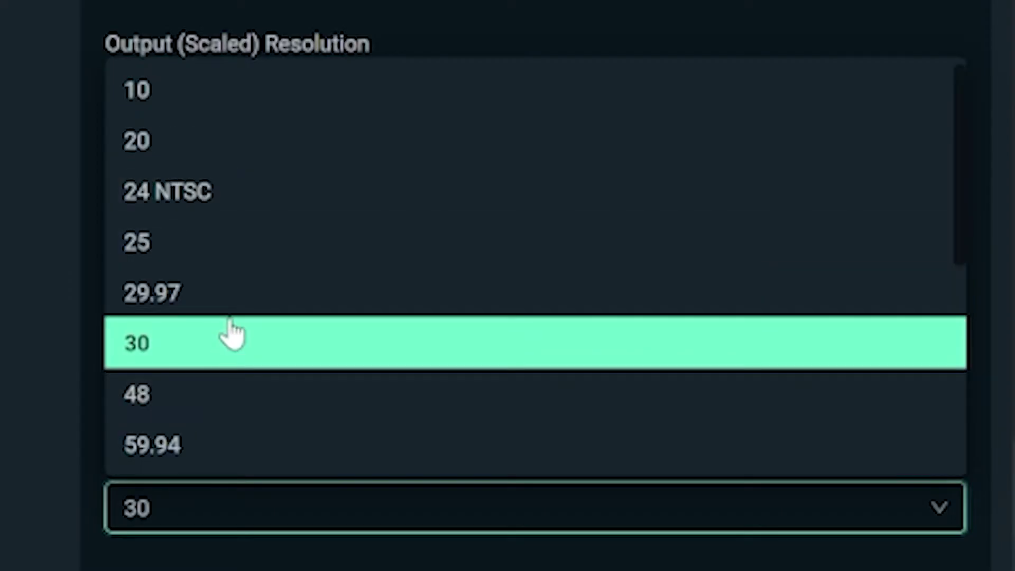
pyautogui.press('Escape')
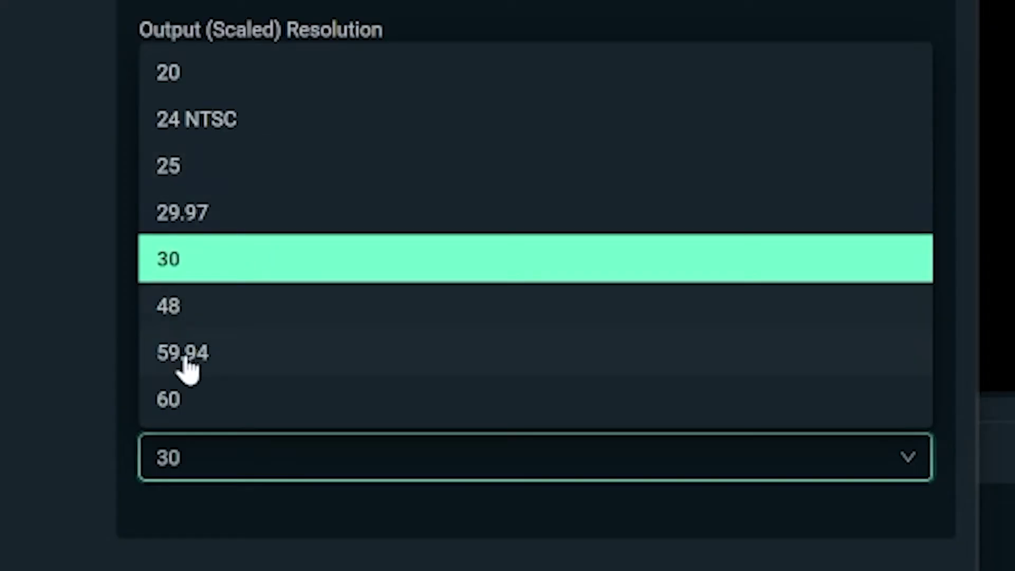
pyautogui.scroll(1, 249, 322)
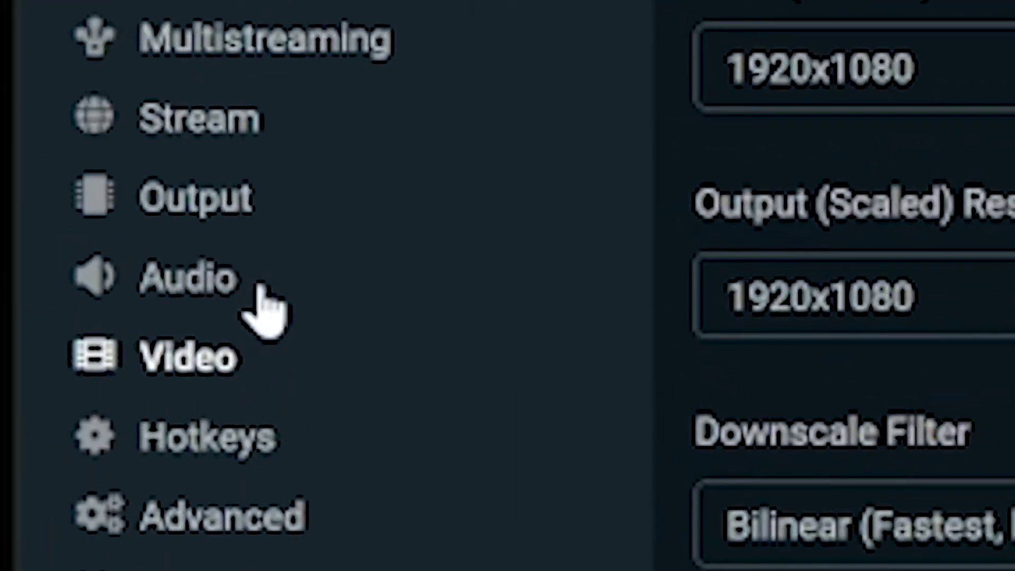
# Step: In the output settings, use the Advanced output mode and open the recording options
pyautogui.click(264, 204)
pyautogui.click(154, 139)
pyautogui.click(157, 296)
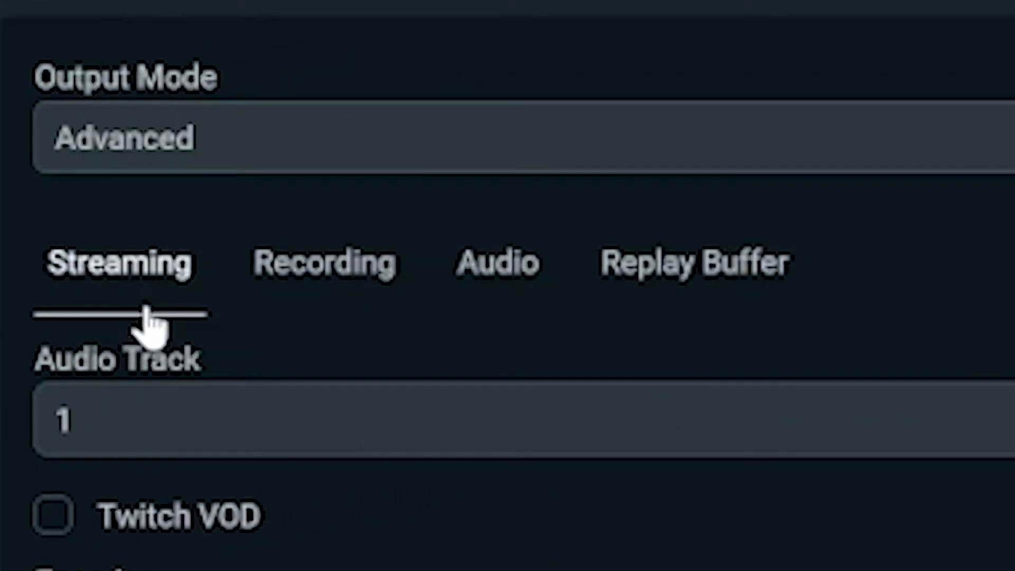
pyautogui.click(154, 138)
pyautogui.click(147, 317)
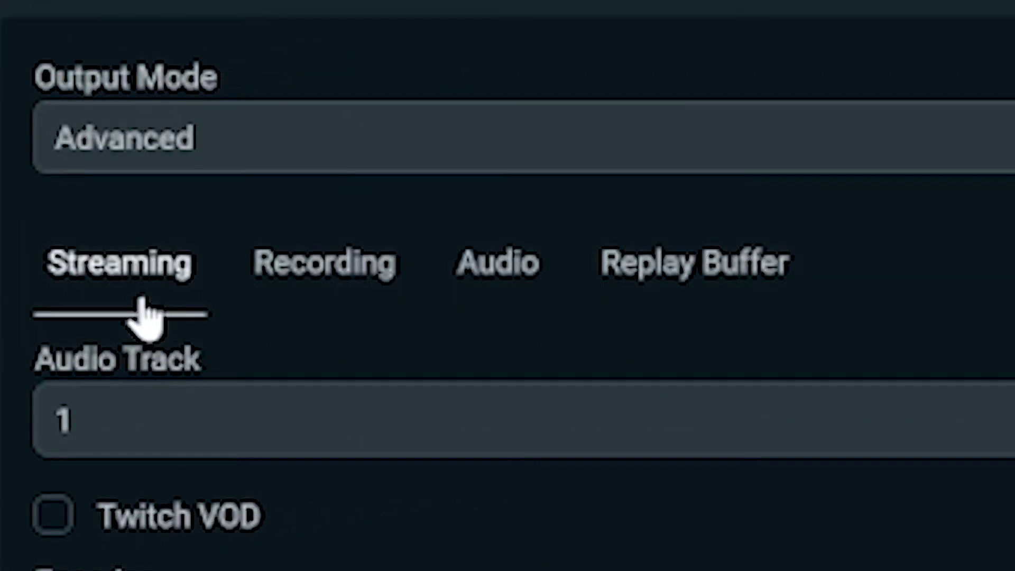
pyautogui.click(312, 286)
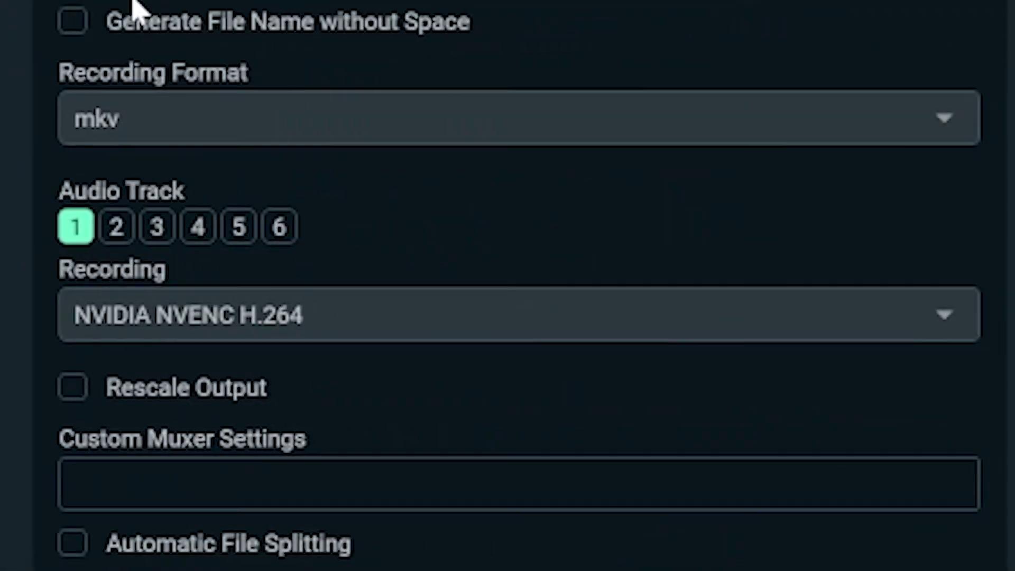
# Step: Set the recording encoder to NVIDIA NVENC H.264 (new)
pyautogui.click(318, 106)
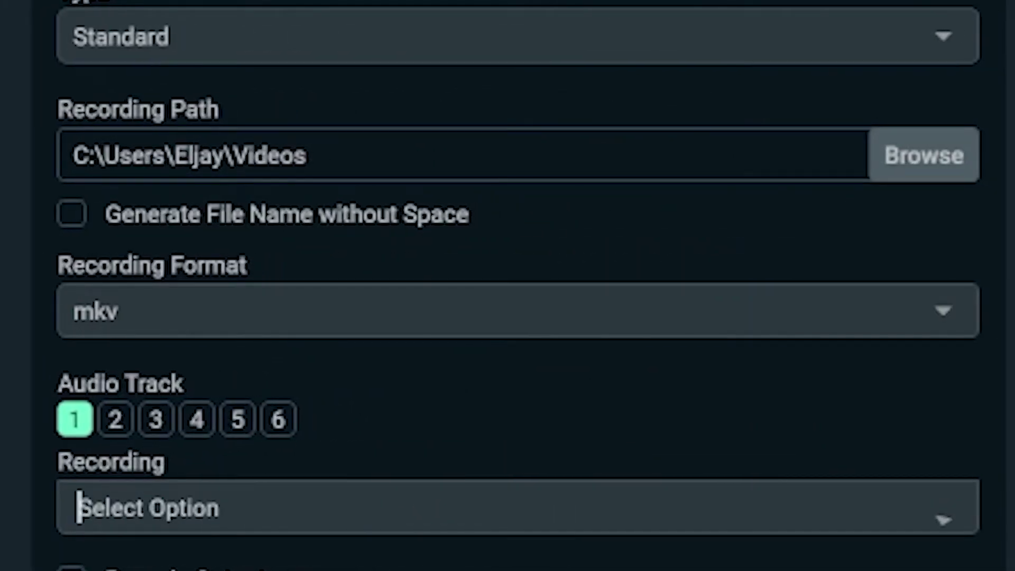
pyautogui.click(382, 495)
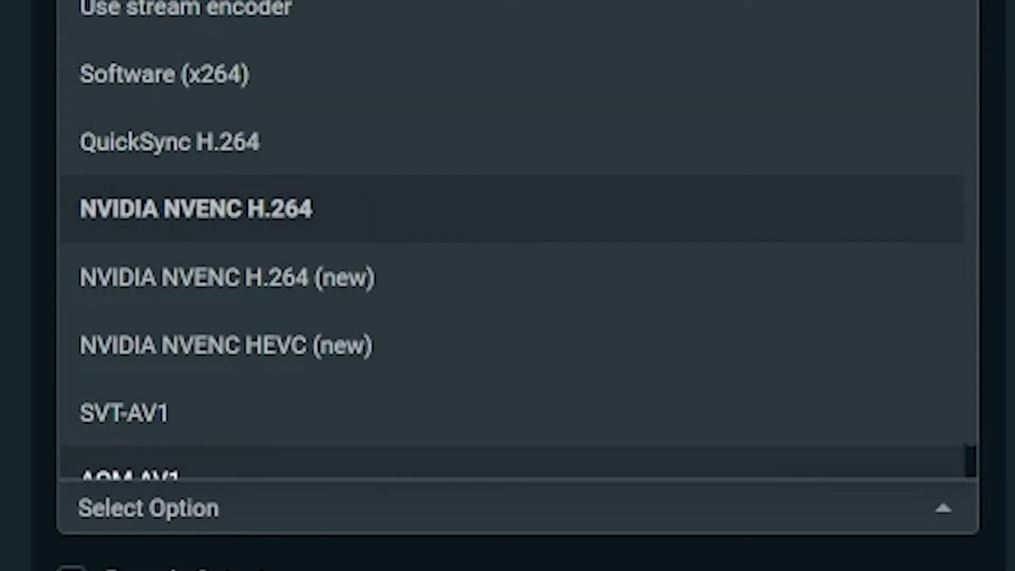
pyautogui.click(195, 209)
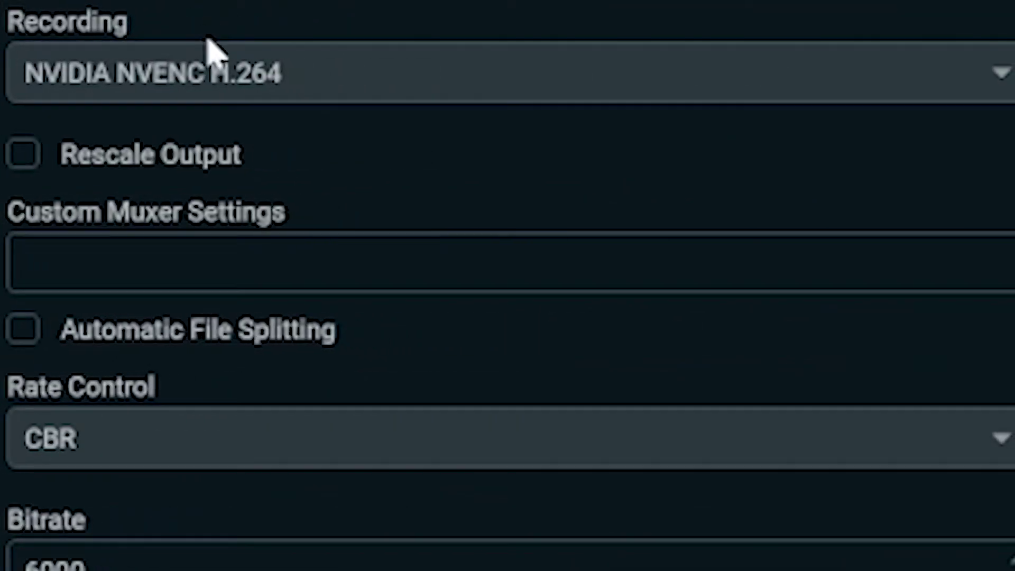
pyautogui.click(432, 85)
pyautogui.click(474, 425)
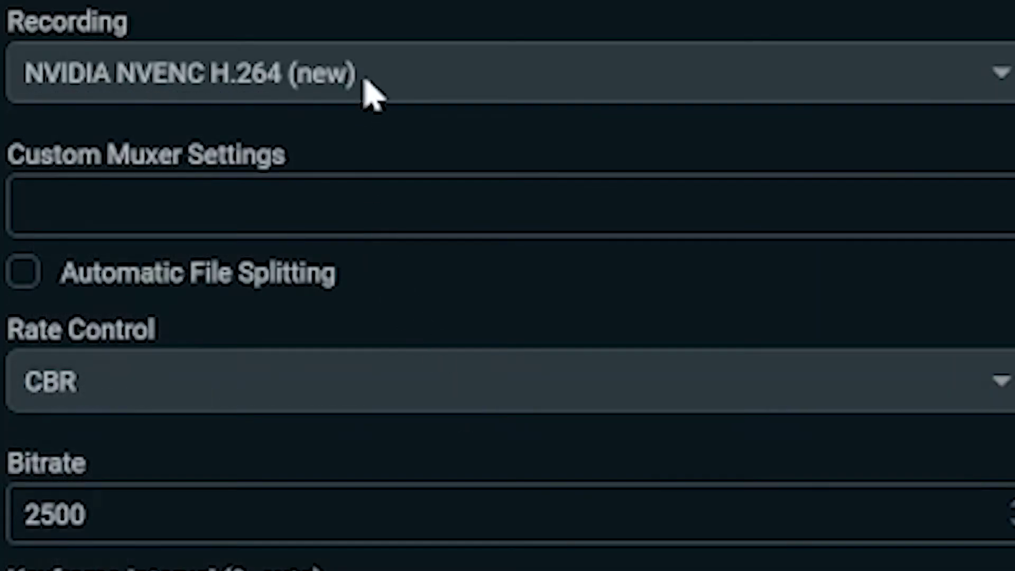
# Step: Compare the available recording encoders while keeping NVIDIA NVENC H.264 (new) selected
pyautogui.click(370, 91)
pyautogui.scroll(-1, 267, 233)
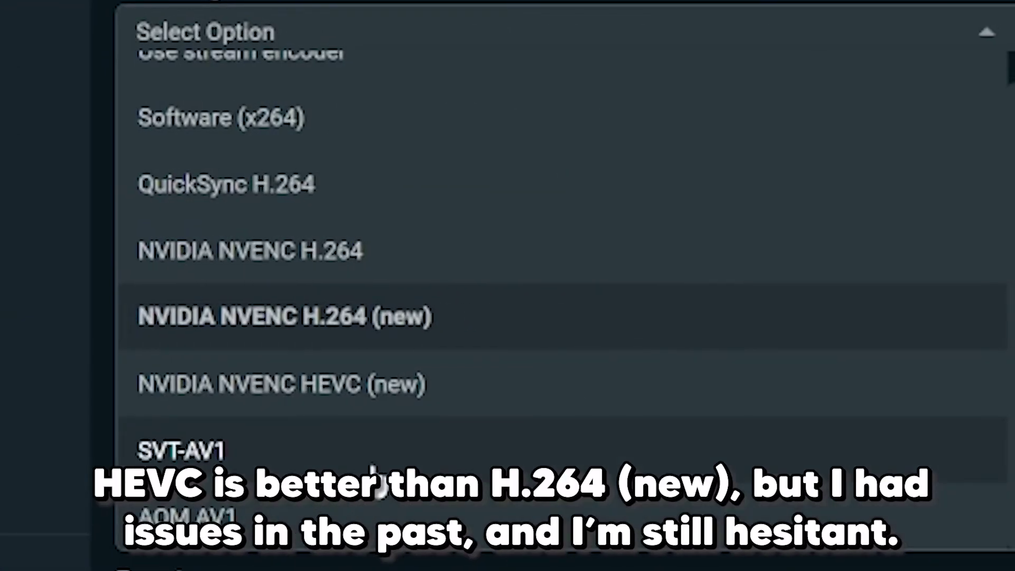
pyautogui.click(487, 38)
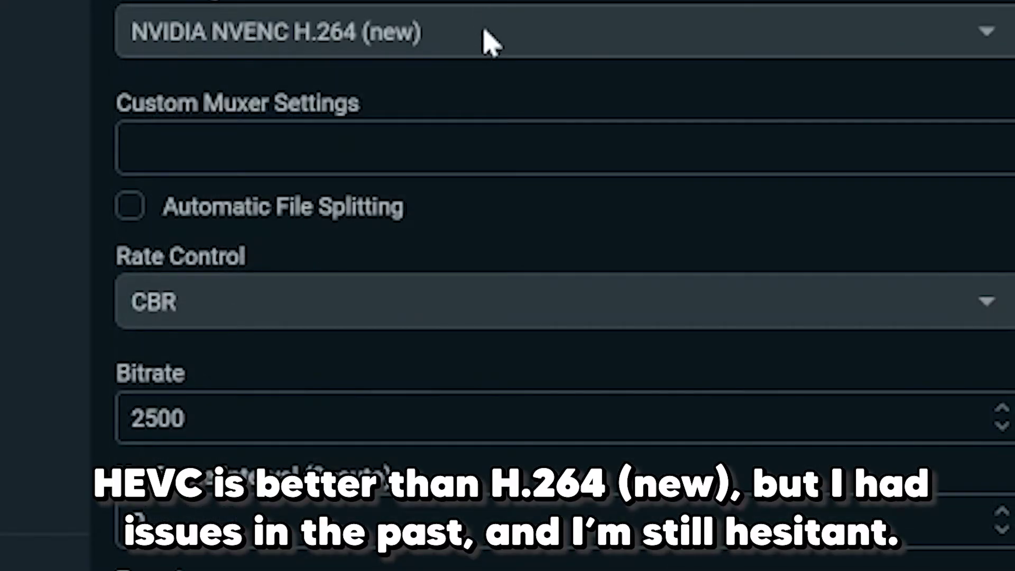
pyautogui.click(985, 41)
pyautogui.click(427, 323)
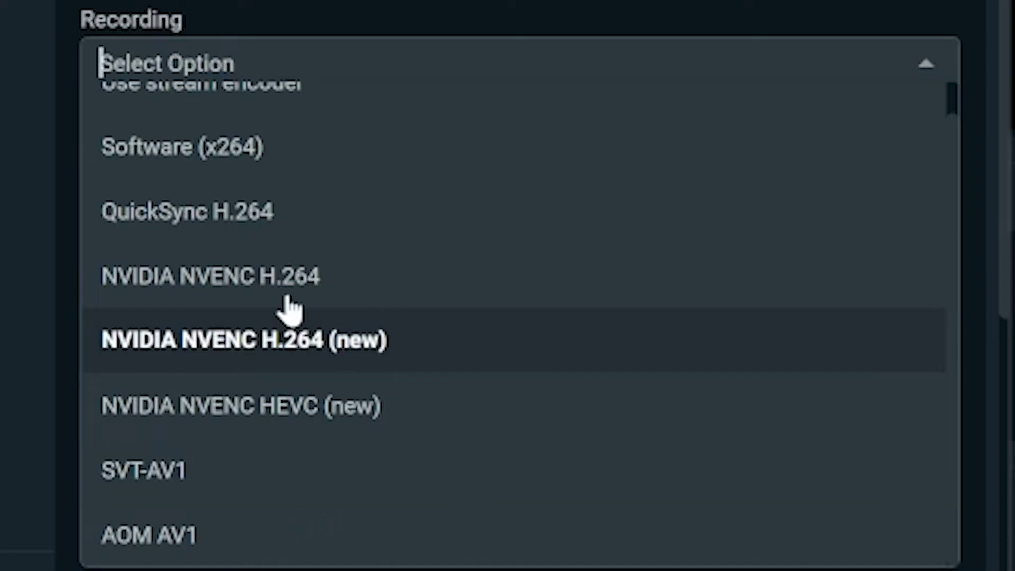
# Step: Set the recording bitrate to 6000
pyautogui.scroll(1, 320, 203)
pyautogui.scroll(-1, 283, 200)
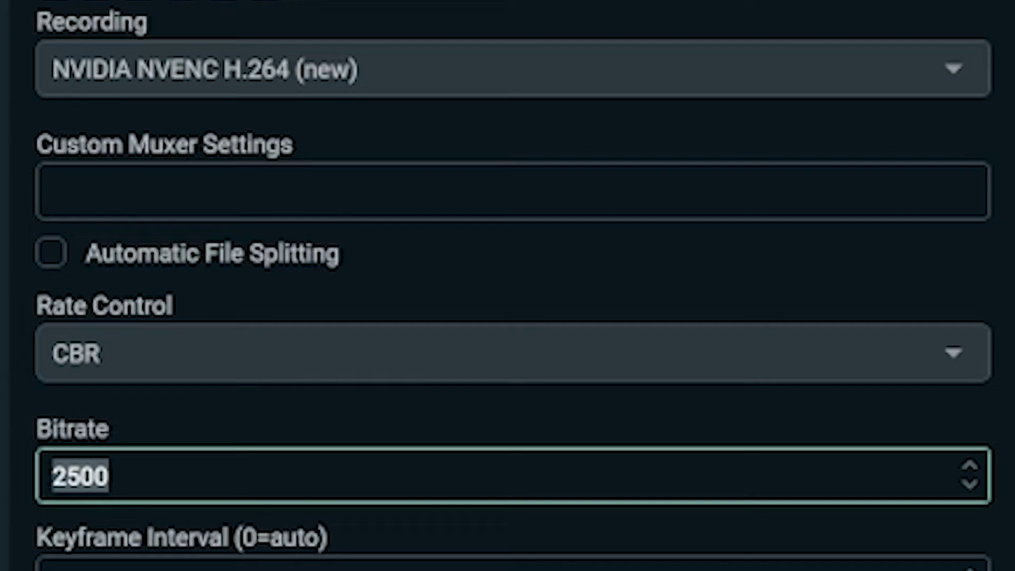
pyautogui.write('000')
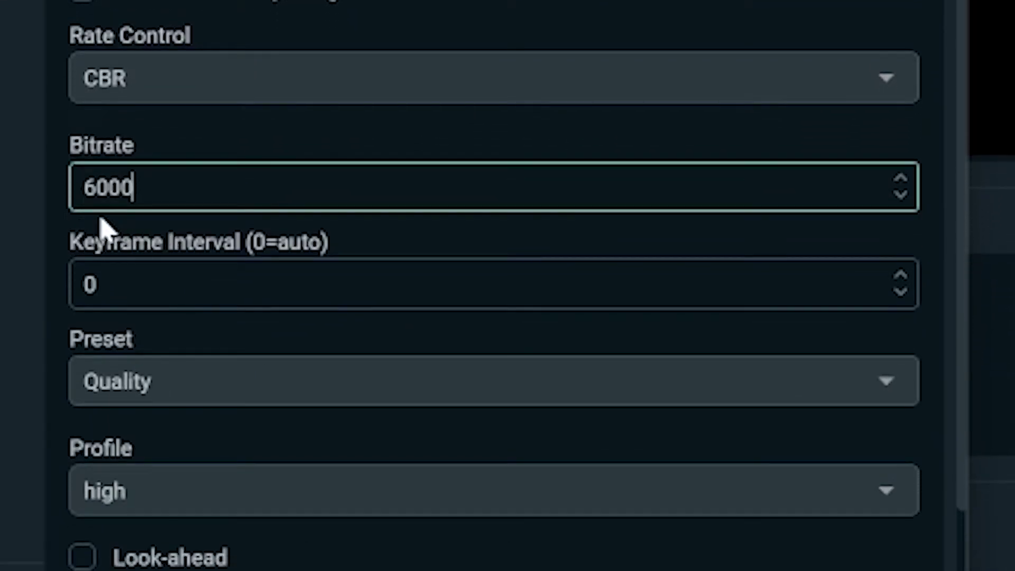
# Step: Choose CBR as the rate control for the recording
pyautogui.click(233, 88)
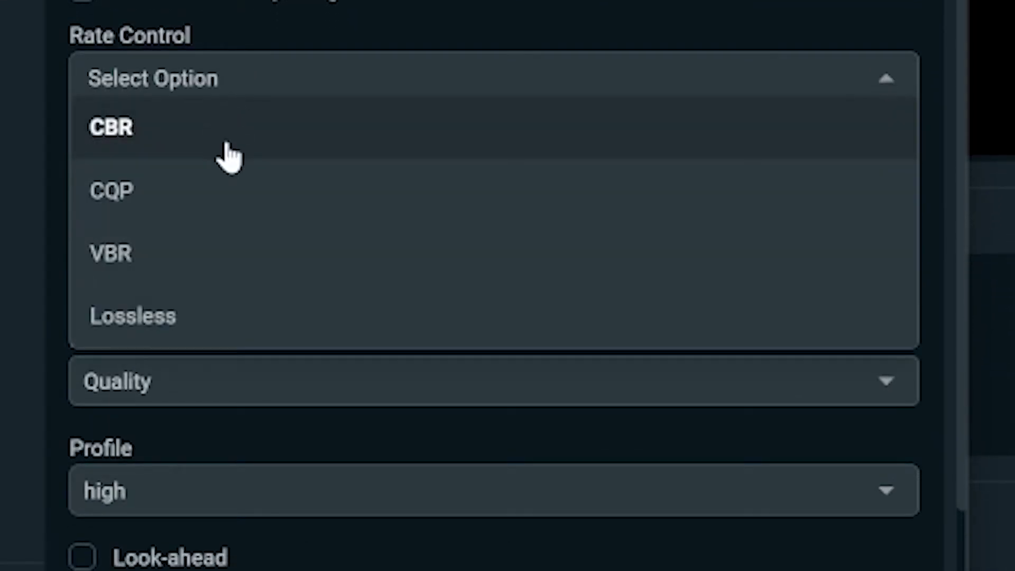
pyautogui.click(188, 144)
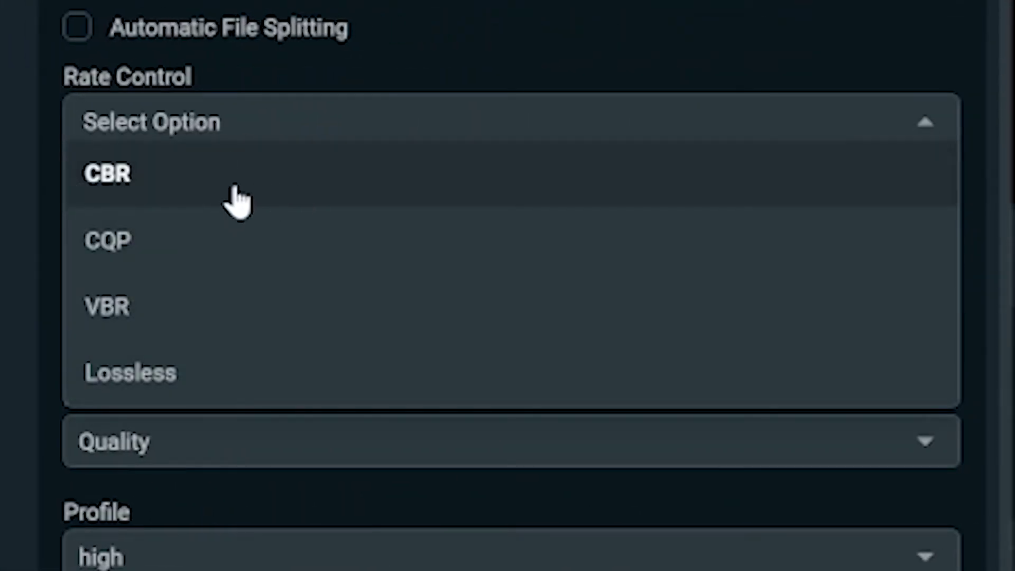
pyautogui.click(199, 193)
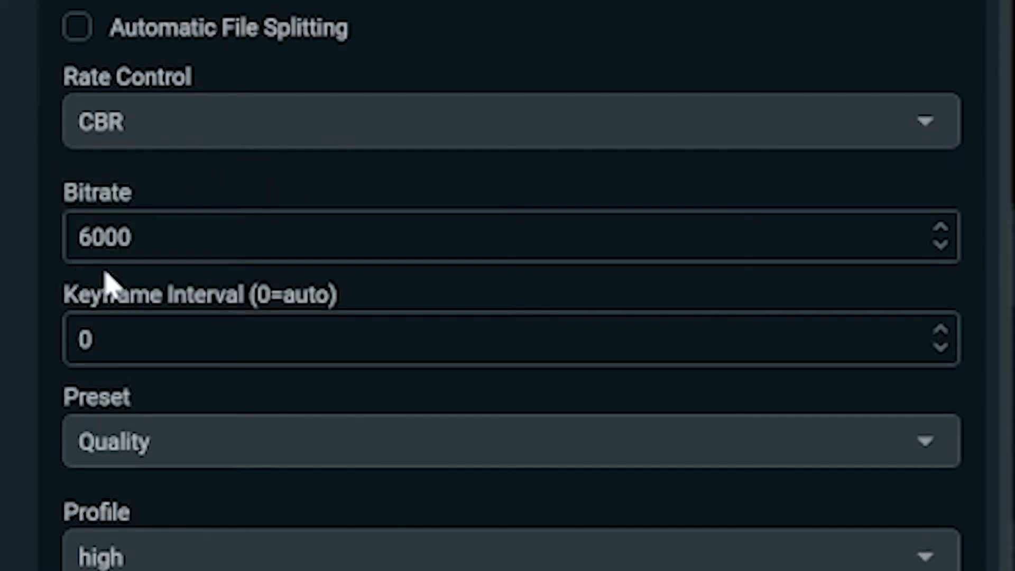
pyautogui.click(179, 132)
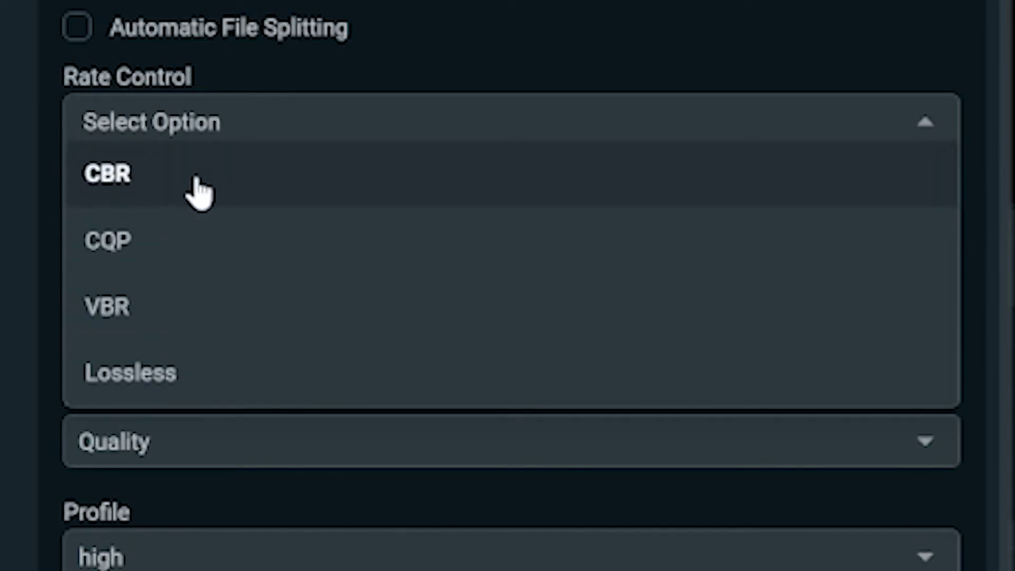
pyautogui.click(199, 189)
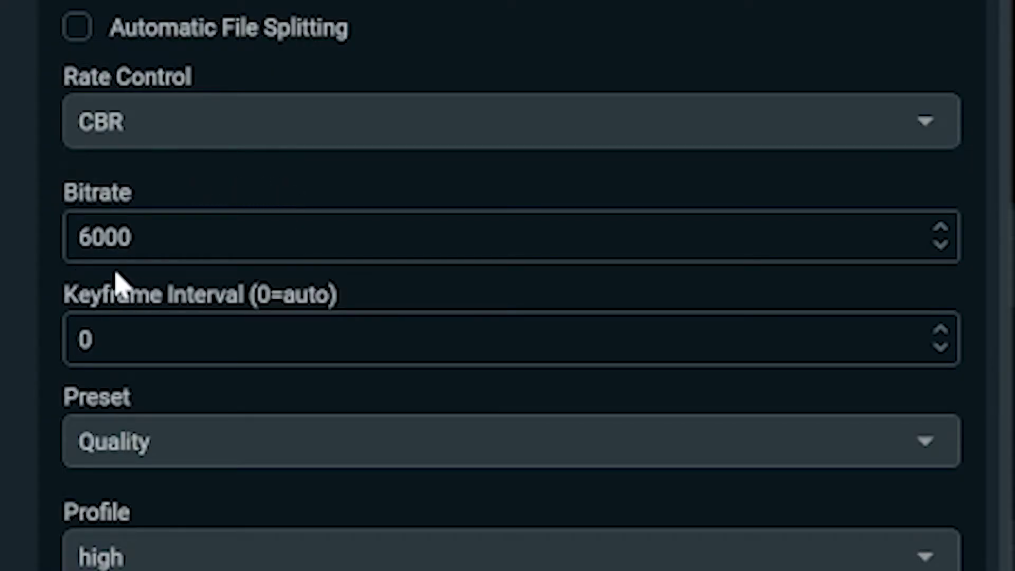
# Step: Try a recording bitrate of 16000 and clear the value again
pyautogui.press('Tab')
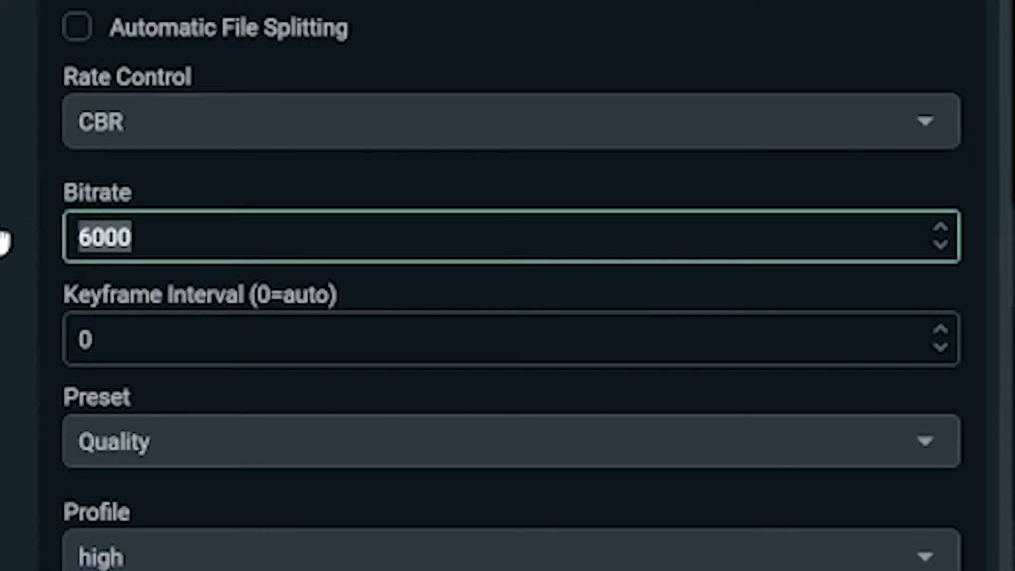
pyautogui.write('16000')
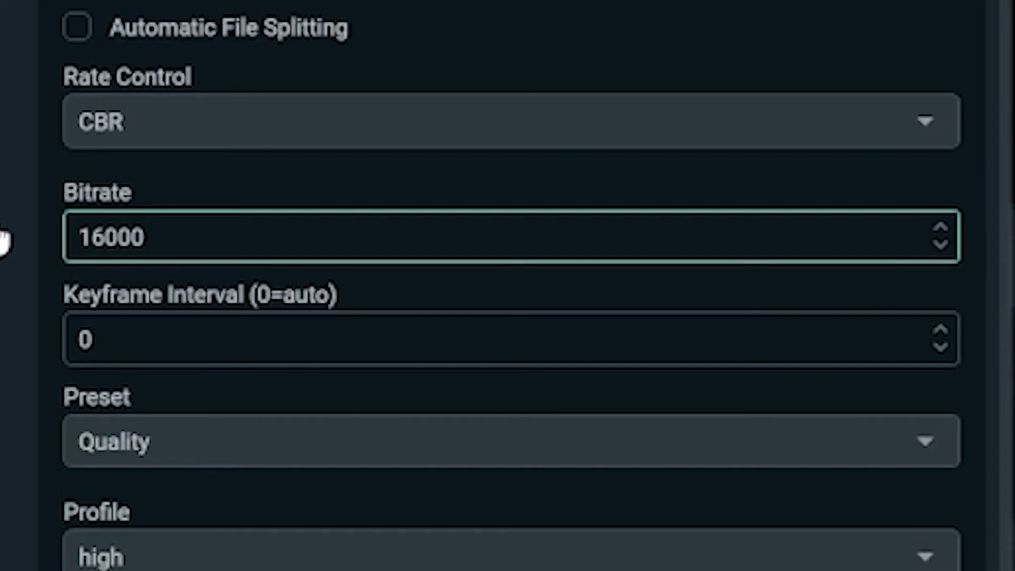
pyautogui.press('BackSpace')
pyautogui.press('BackSpace')
pyautogui.press('BackSpace')
pyautogui.press('BackSpace')
pyautogui.write('80')
pyautogui.press('BackSpace')
pyautogui.press('BackSpace')
pyautogui.press('BackSpace')
pyautogui.press('BackSpace')
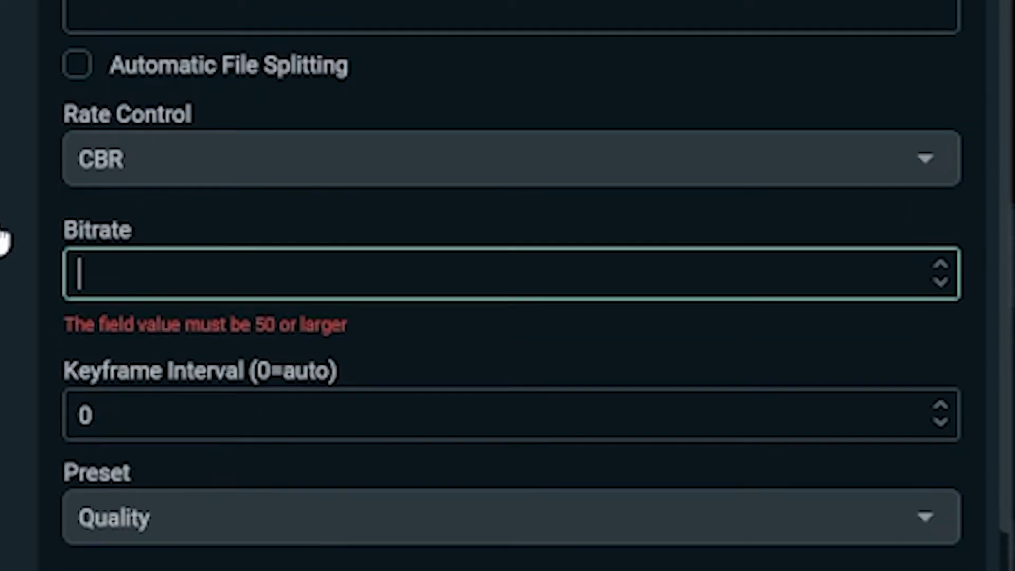
# Step: Try recording bitrates of 8000, 9000 and 10000 one after another
pyautogui.write('8000')
pyautogui.press('BackSpace')
pyautogui.press('BackSpace')
pyautogui.press('BackSpace')
pyautogui.press('BackSpace')
pyautogui.write('9000')
pyautogui.press('BackSpace')
pyautogui.press('BackSpace')
pyautogui.press('BackSpace')
pyautogui.press('BackSpace')
pyautogui.write('10000')
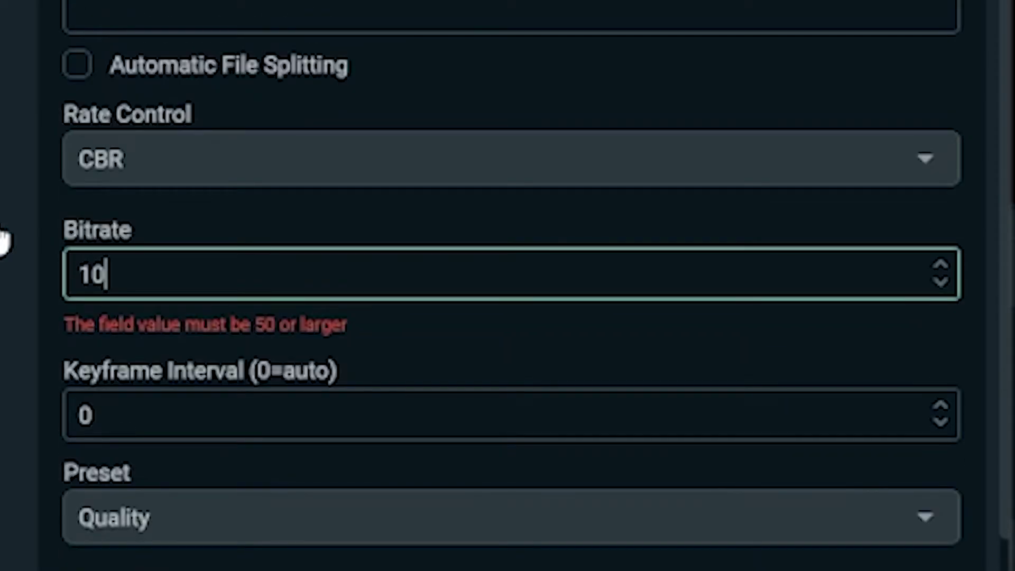
# Step: Replace the trial bitrate and set the recording bitrate to 8000
pyautogui.press('BackSpace')
pyautogui.press('BackSpace')
pyautogui.press('BackSpace')
pyautogui.press('BackSpace')
pyautogui.write('10')
pyautogui.press('BackSpace')
pyautogui.press('BackSpace')
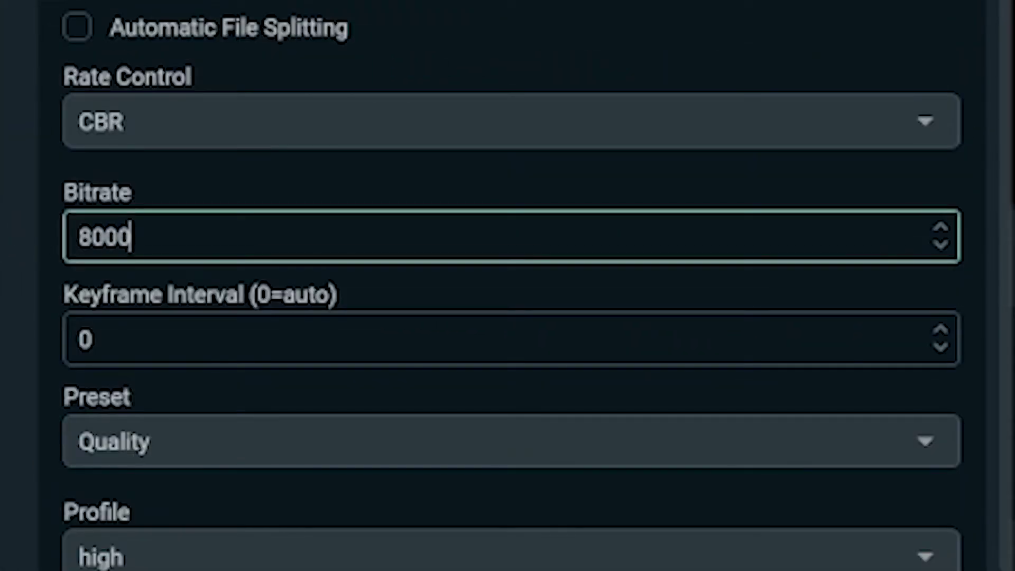
# Step: Choose CQP as the recording's rate control and try a CQ level of 14
pyautogui.click(306, 135)
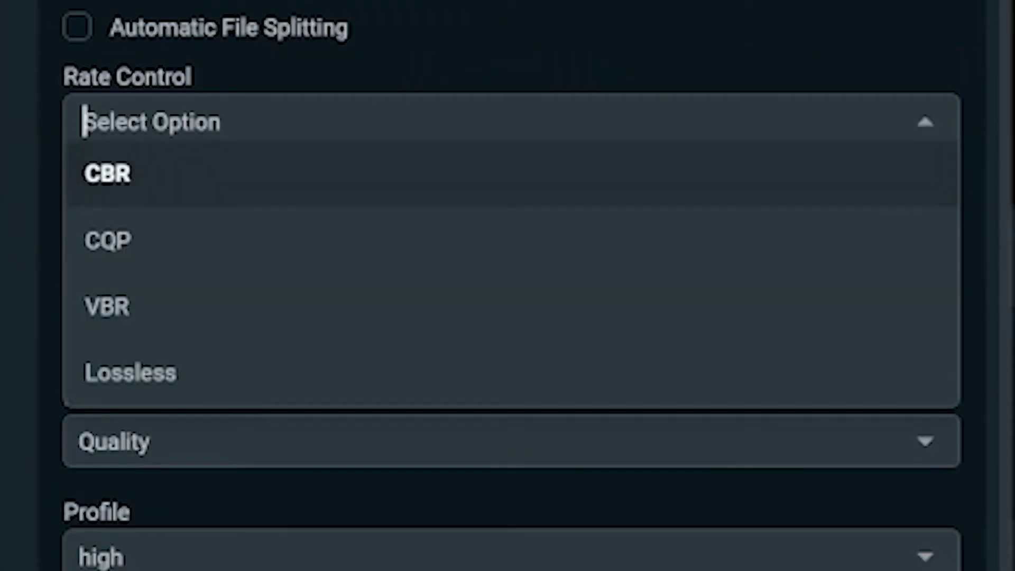
pyautogui.click(230, 239)
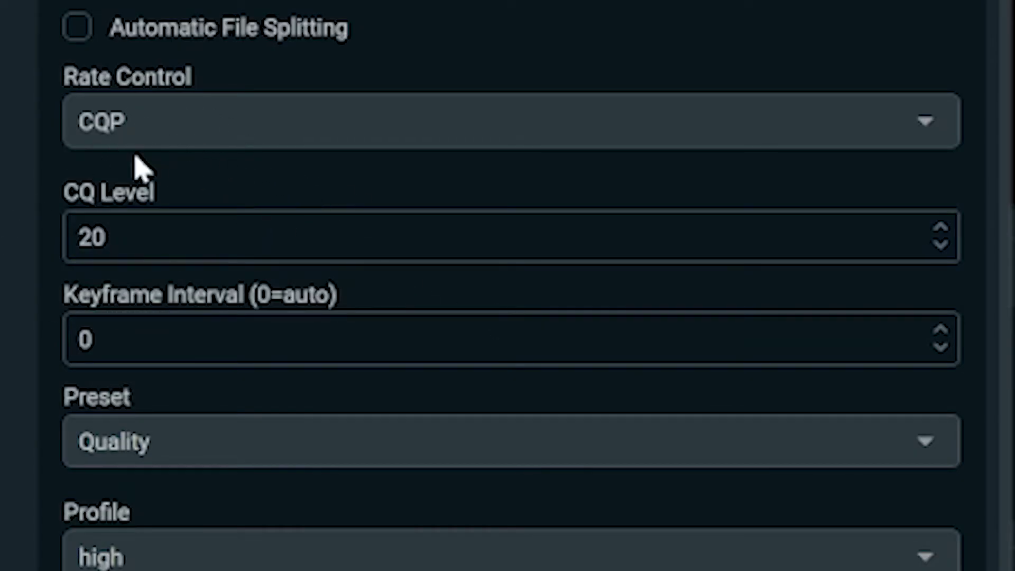
pyautogui.press('Tab')
pyautogui.write('1')
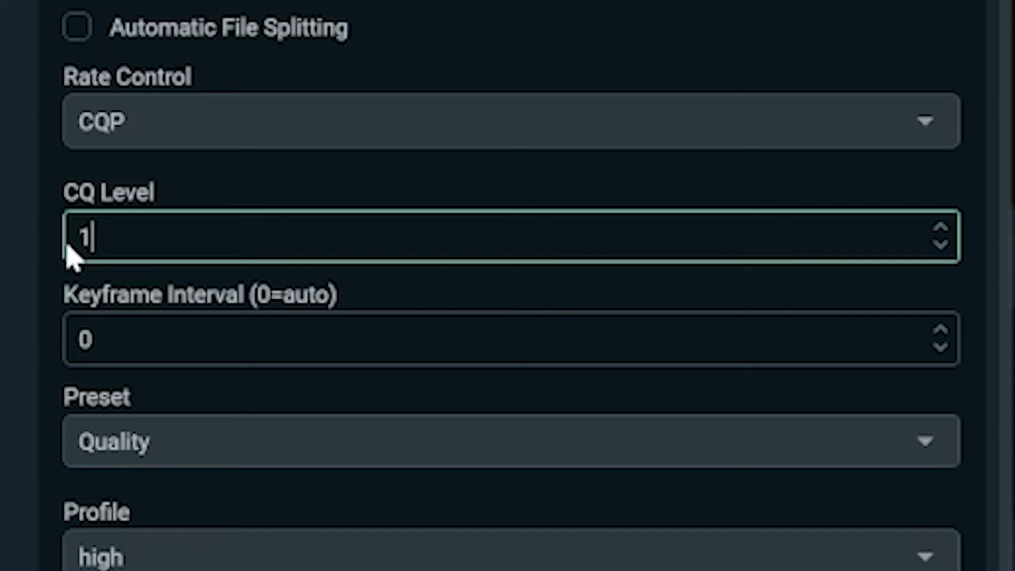
pyautogui.write('4')
# Step: Try CQ levels of 20 and 15 in turn for the recording
pyautogui.click(212, 201)
pyautogui.press('Tab')
pyautogui.write('2')
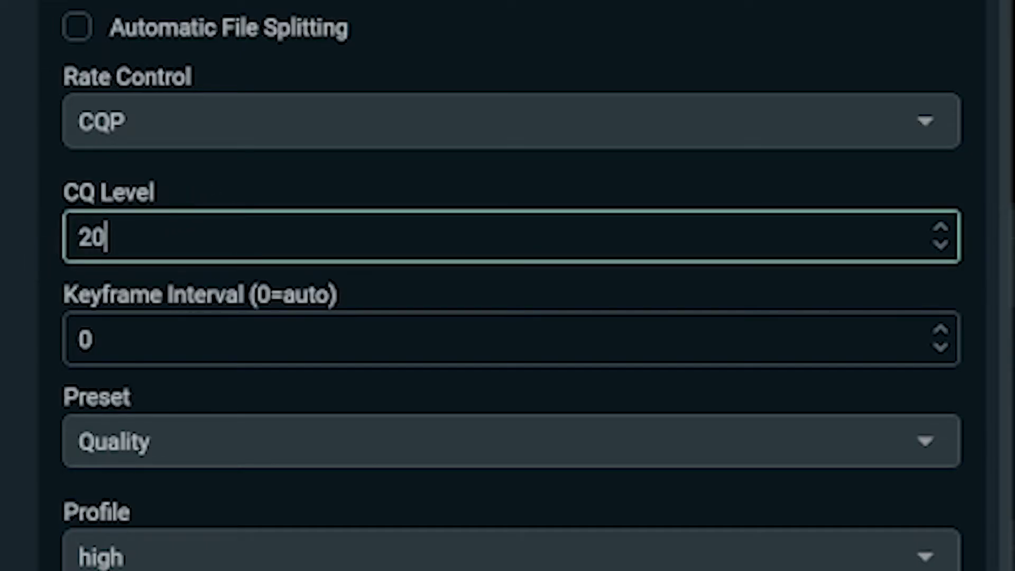
pyautogui.click(216, 168)
pyautogui.press('Tab')
pyautogui.click(208, 206)
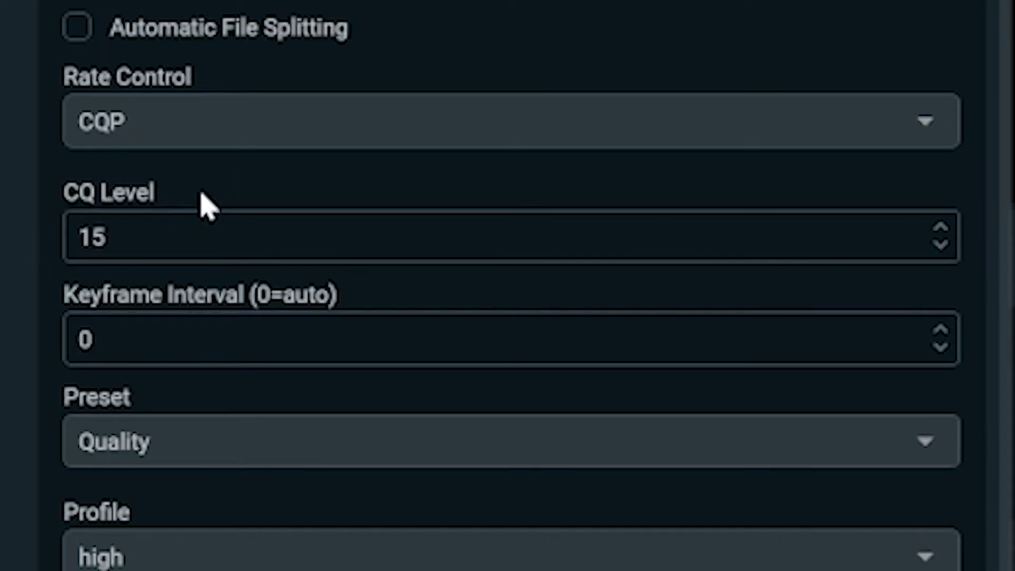
pyautogui.press('Tab')
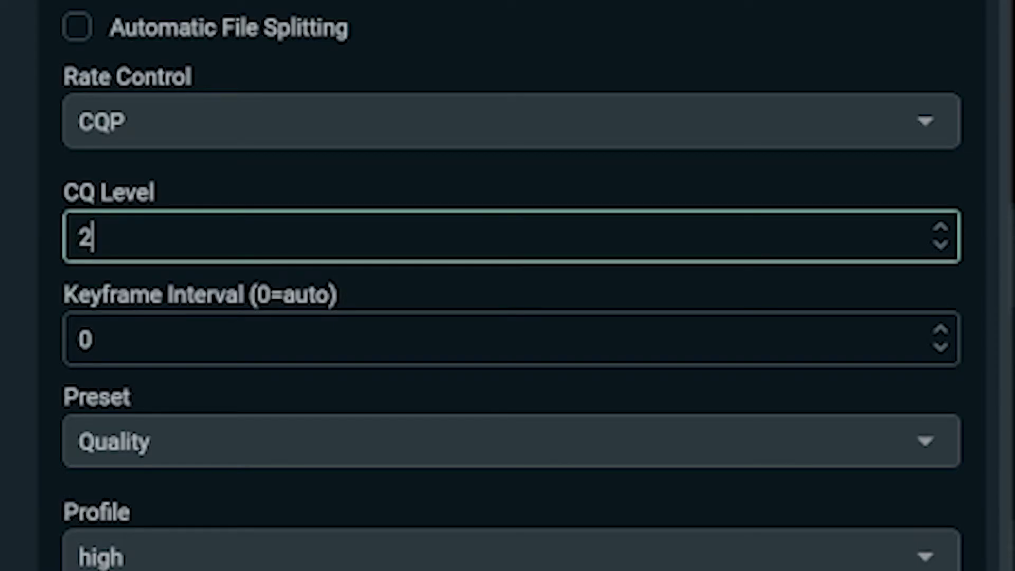
pyautogui.click(190, 211)
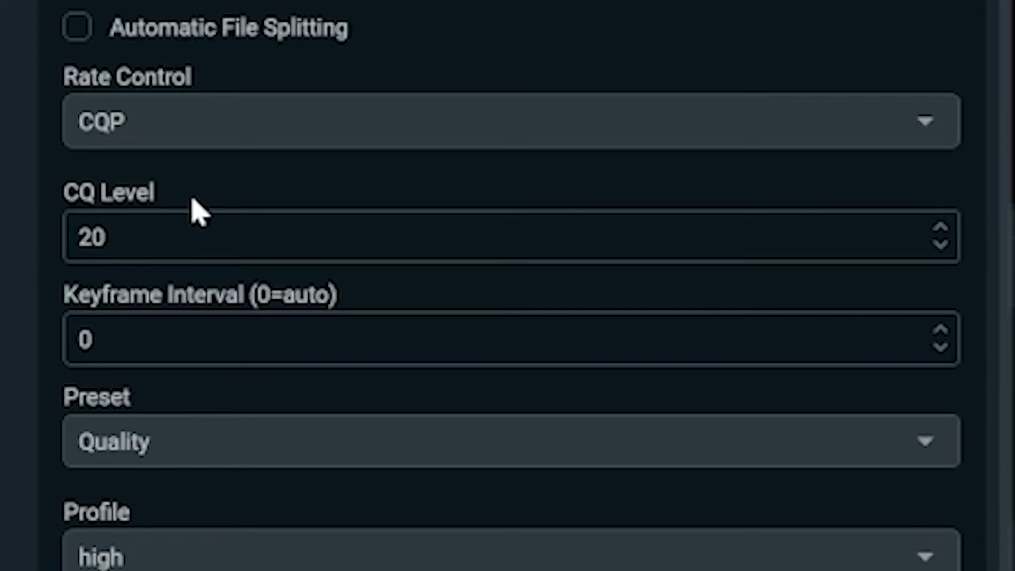
pyautogui.press('Tab')
pyautogui.click(34, 241)
pyautogui.press('Tab')
pyautogui.write('2')
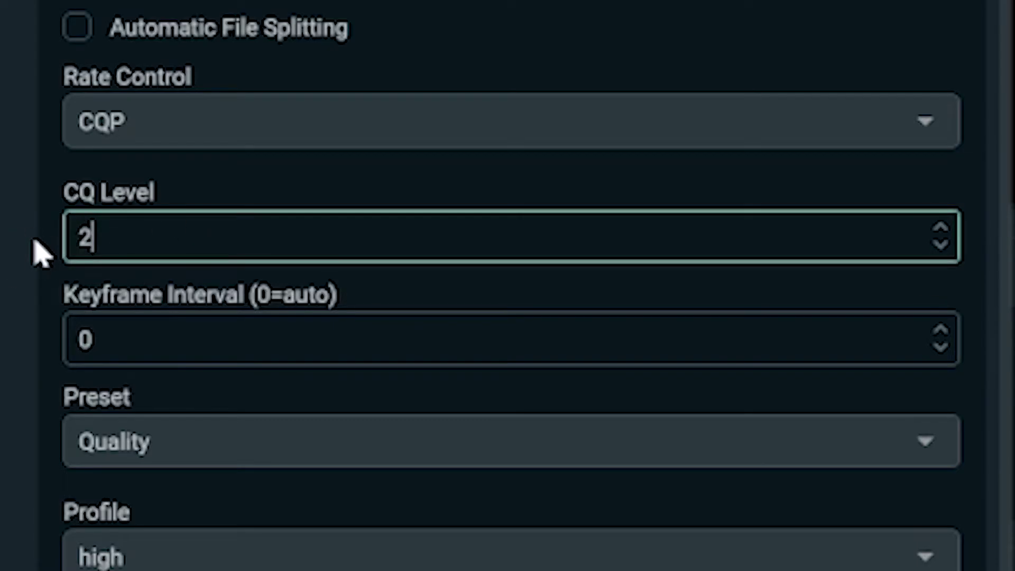
# Step: Alternate the recording's CQ level between 15 and 20, finally setting it to 15
pyautogui.click(220, 188)
pyautogui.press('Tab')
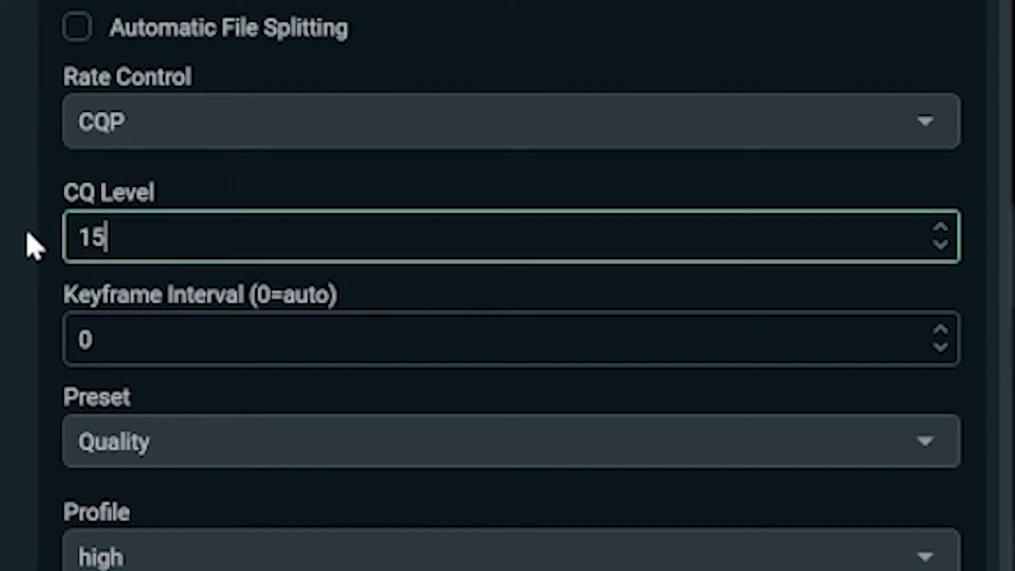
pyautogui.click(201, 193)
pyautogui.press('Tab')
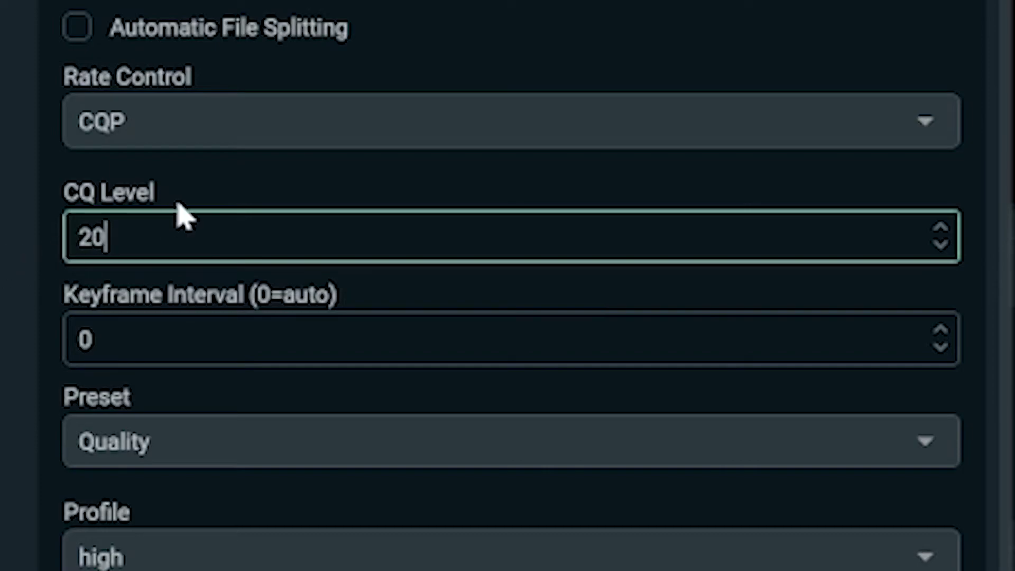
pyautogui.click(936, 260)
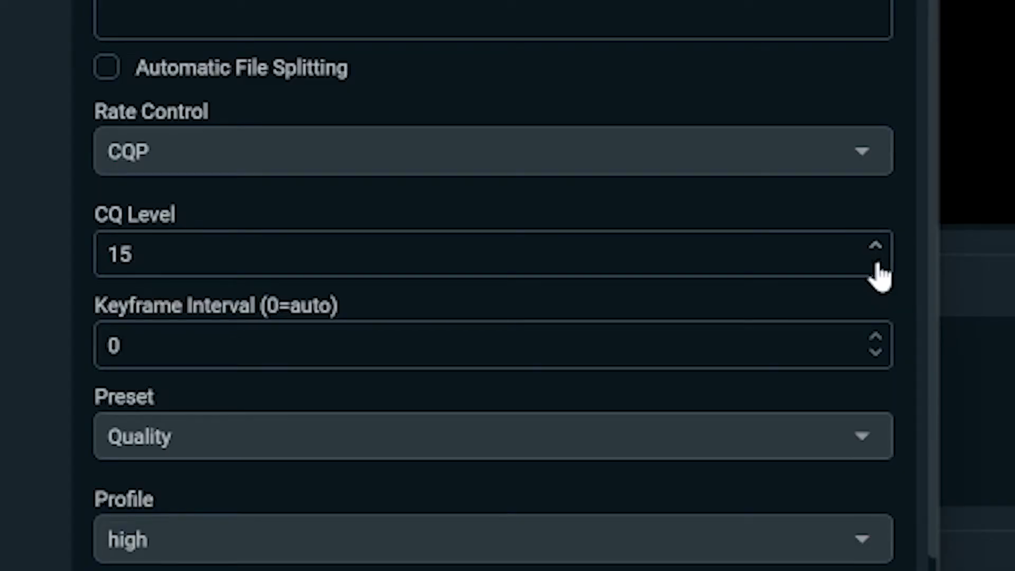
# Step: Change the recording encoder to Software (x264)
pyautogui.click(362, 445)
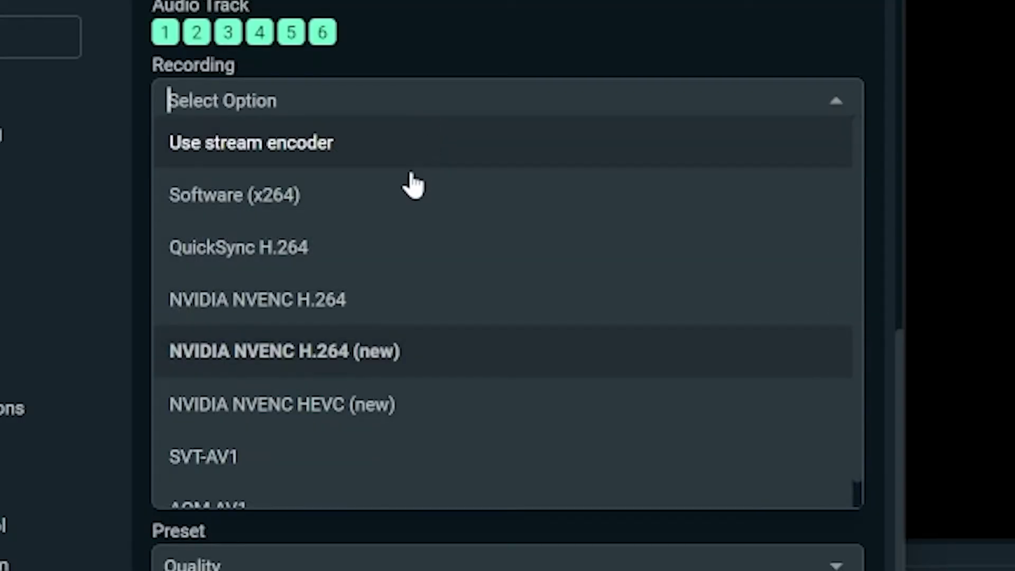
pyautogui.click(395, 194)
pyautogui.scroll(-1, 462, 309)
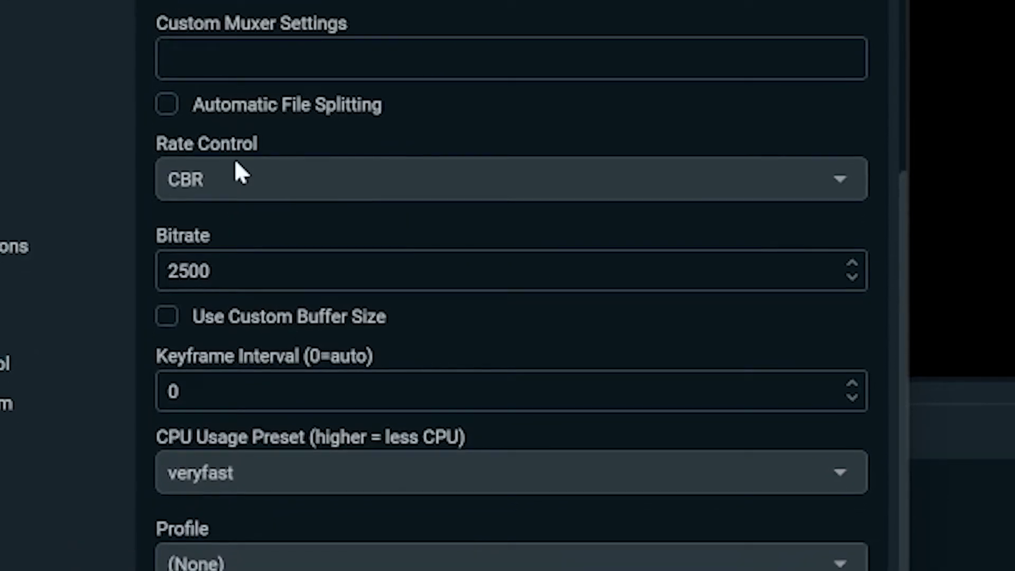
# Step: Set the x264 recording encoder's CPU usage preset to veryfast
pyautogui.click(235, 335)
pyautogui.click(220, 378)
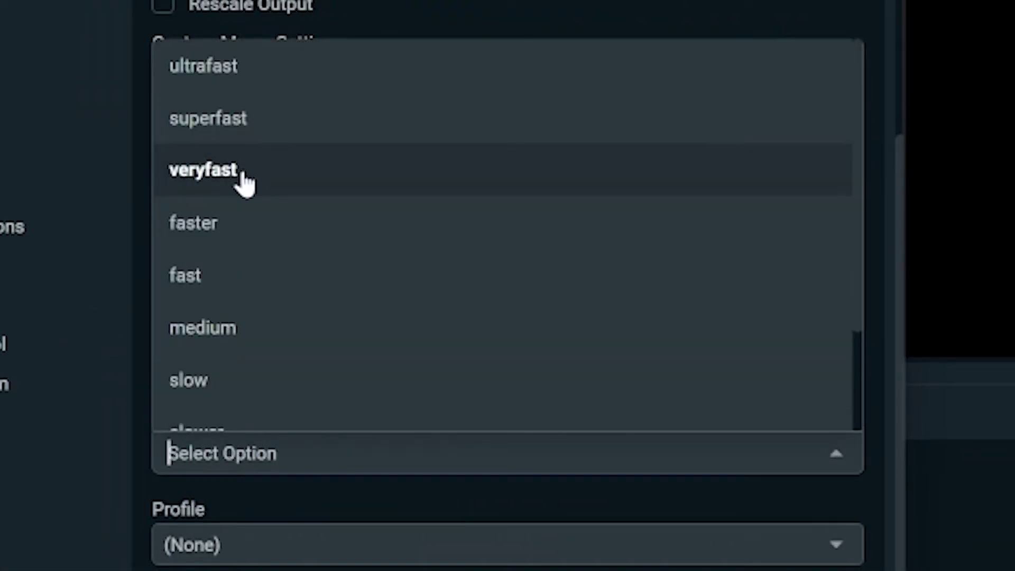
pyautogui.click(240, 170)
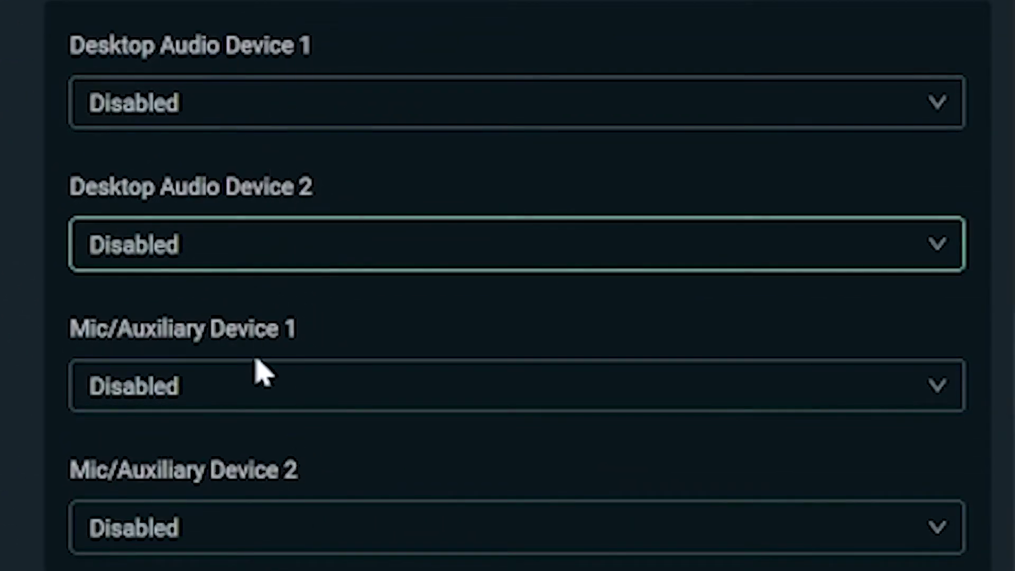
# Step: Set Mic/Auxiliary Device 1 to MIC (BRIDGE CAST) in the audio settings
pyautogui.click(254, 391)
pyautogui.scroll(-3, 249, 119)
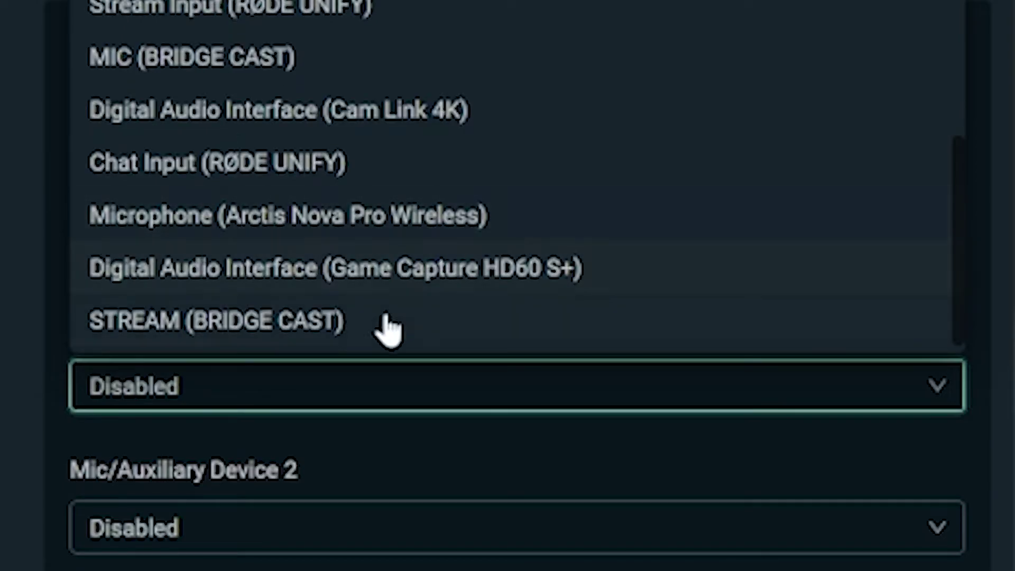
pyautogui.click(297, 69)
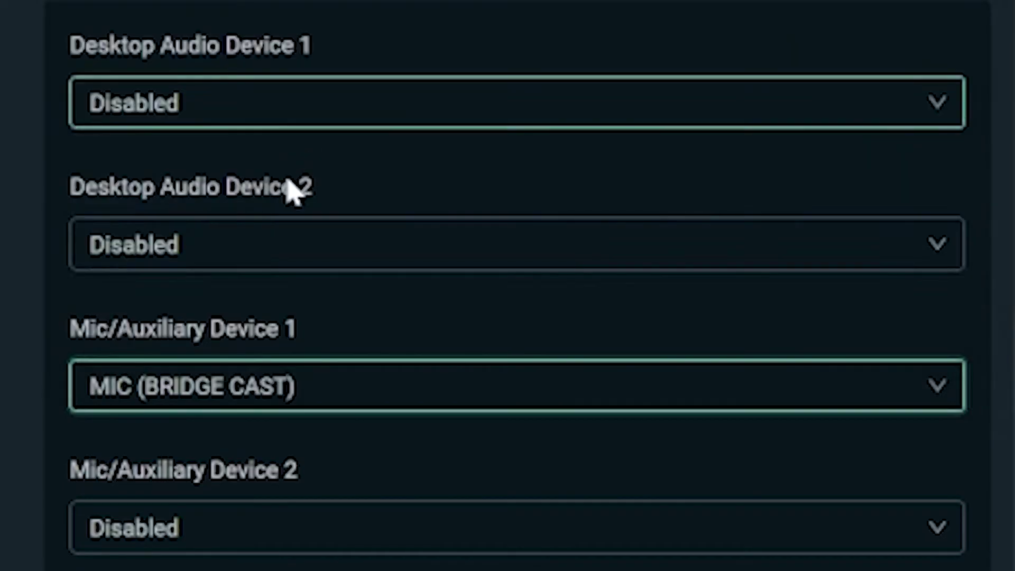
# Step: Set Desktop Audio Device 1 to SYSTEM (BRIDGE CAST) in the audio settings
pyautogui.click(347, 100)
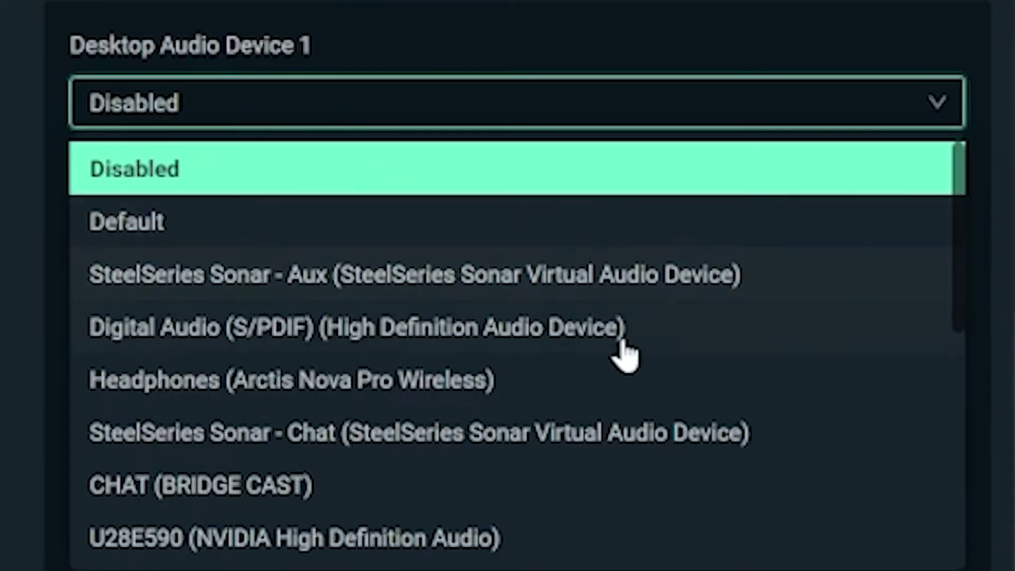
pyautogui.scroll(-5, 608, 522)
pyautogui.click(389, 461)
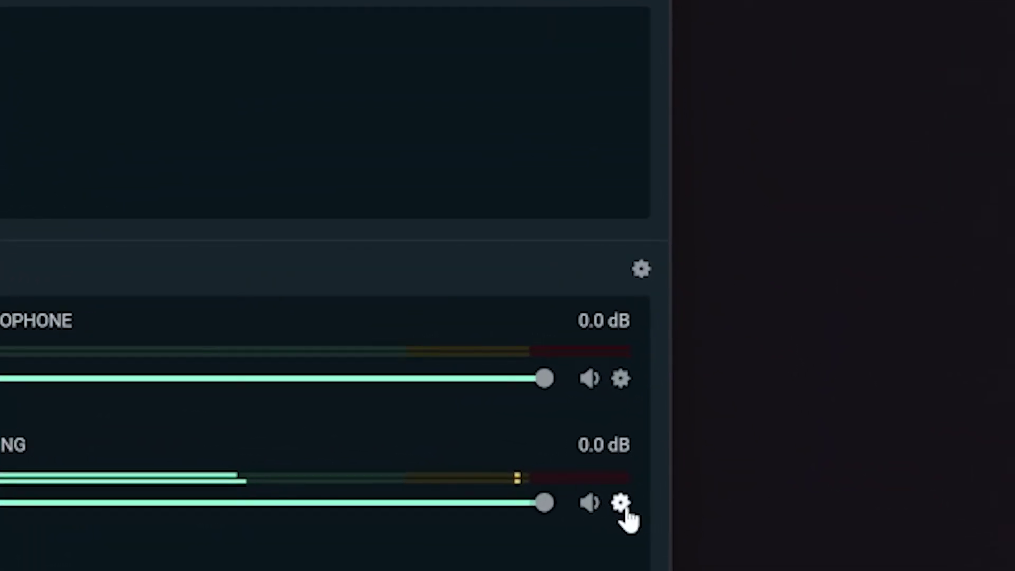
# Step: Open the properties of the GAMING audio source in the mixer
pyautogui.click(624, 510)
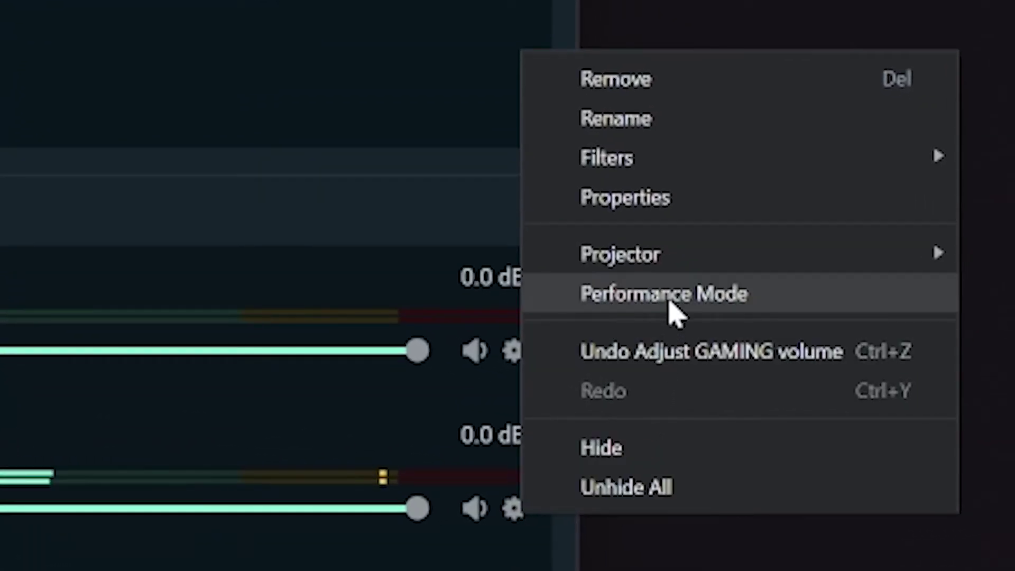
pyautogui.click(665, 211)
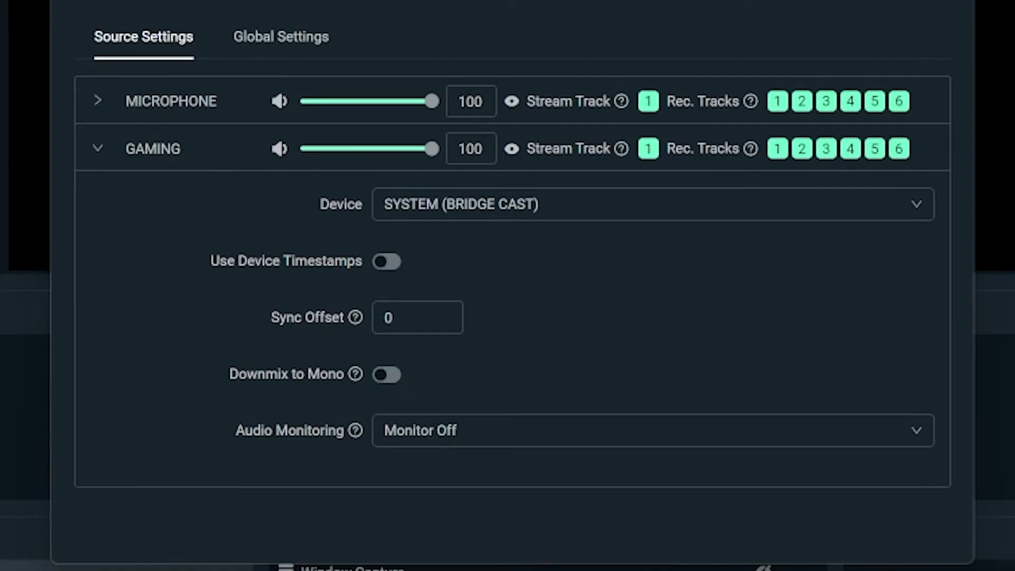
pyautogui.click(154, 150)
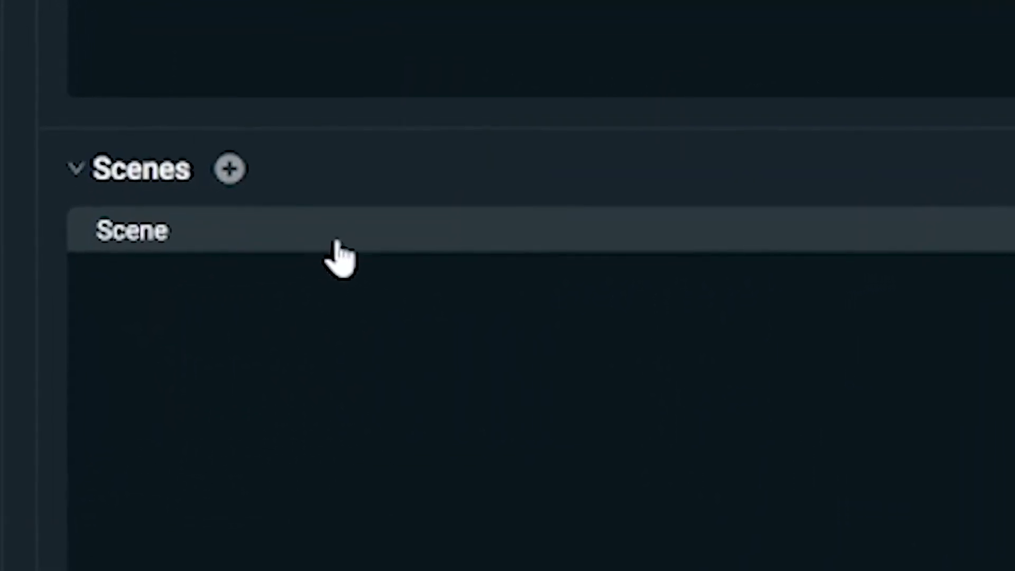
# Step: Rename the existing scene to Gaming
pyautogui.rightClick(241, 397)
pyautogui.click(561, 246)
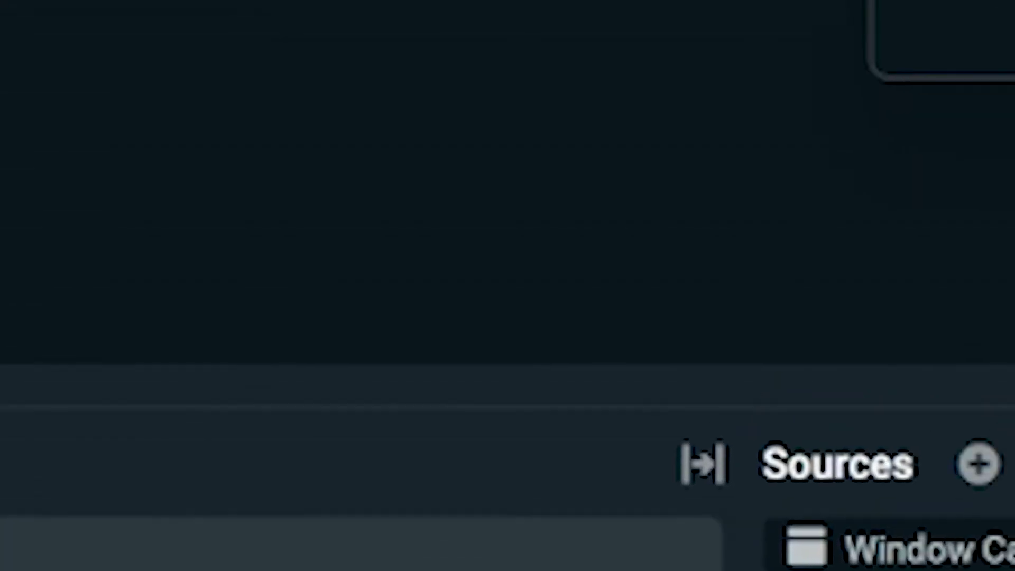
pyautogui.write('Gaming')
pyautogui.press('Return')
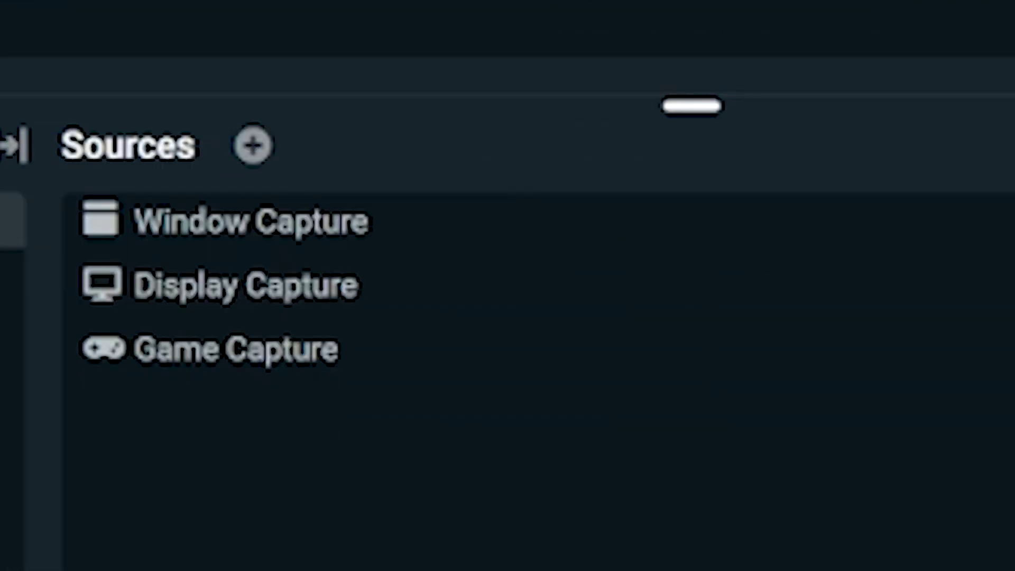
# Step: Add a Game Capture source that captures the specific window [Gunbrella.exe]: Gunbrella
pyautogui.click(254, 146)
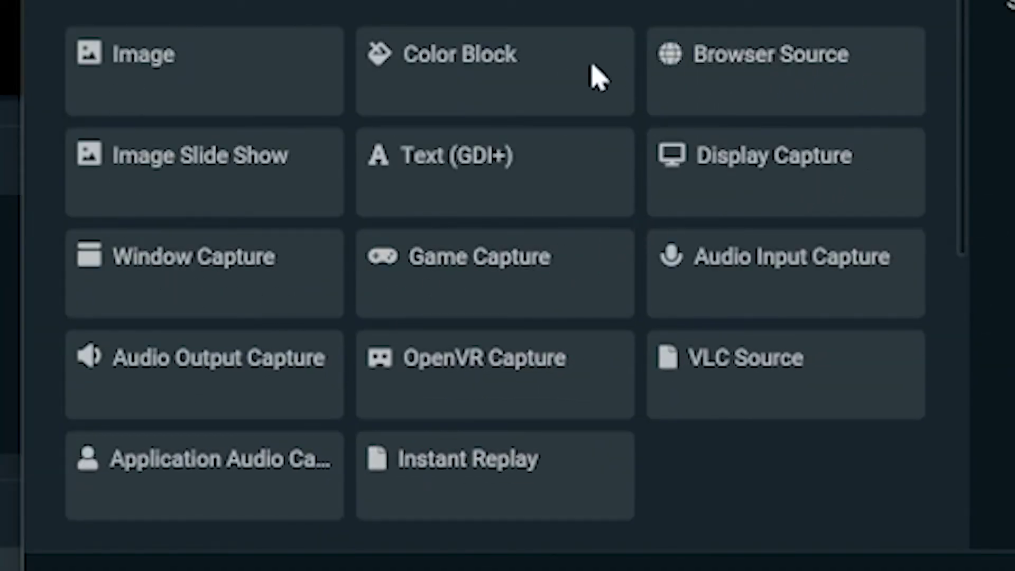
pyautogui.click(527, 283)
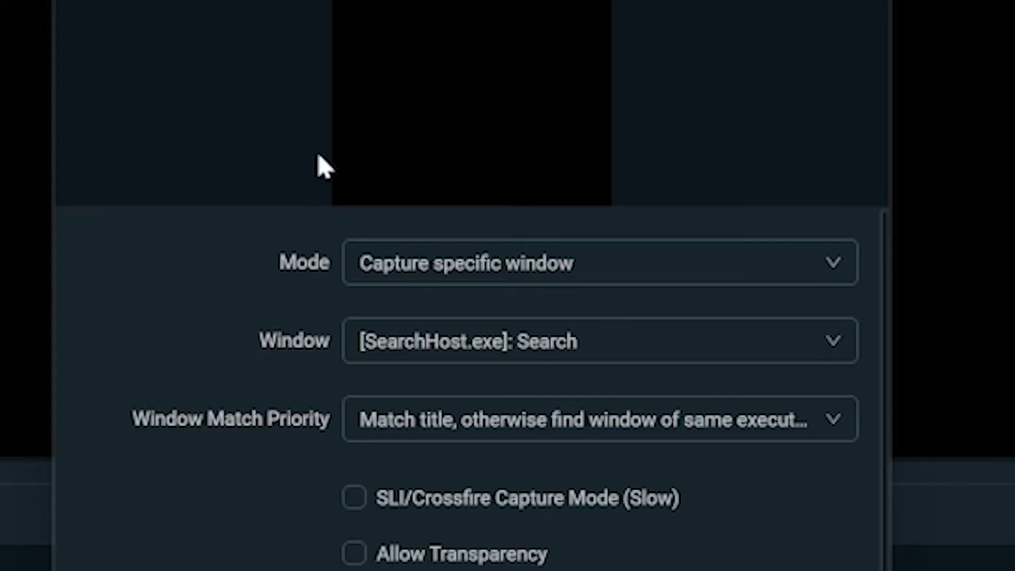
pyautogui.click(427, 274)
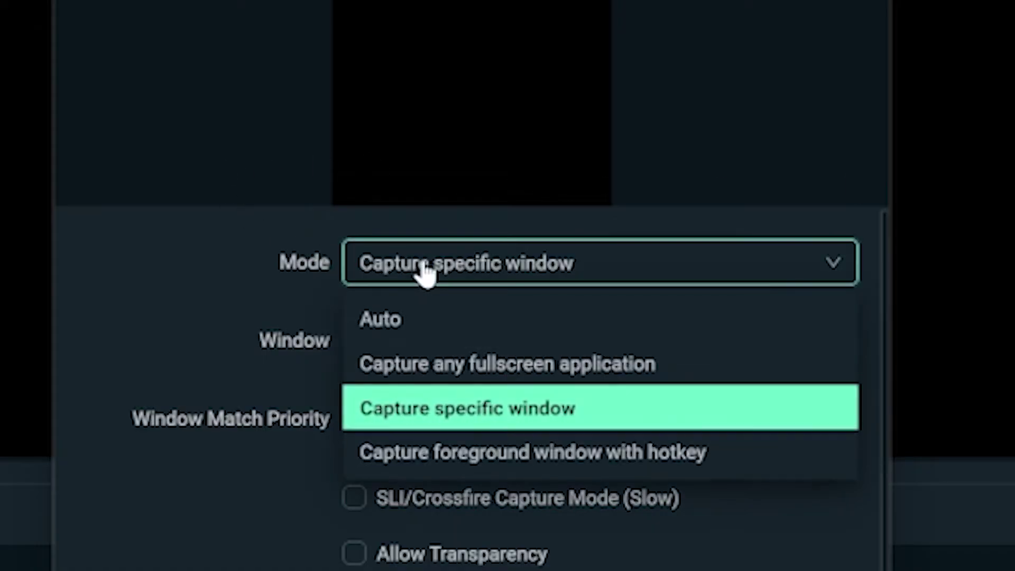
pyautogui.click(568, 421)
pyautogui.click(467, 354)
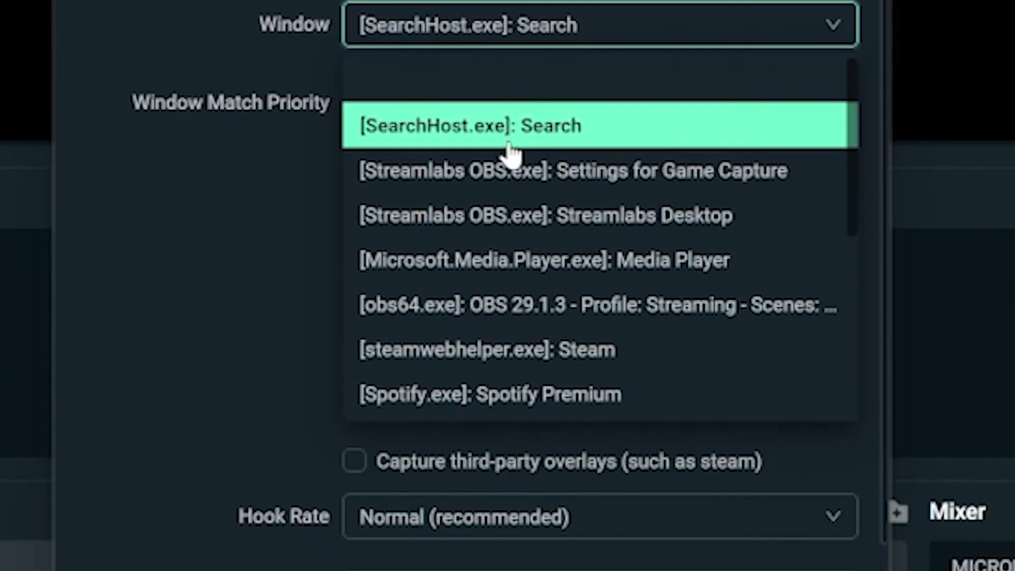
pyautogui.scroll(-4, 534, 370)
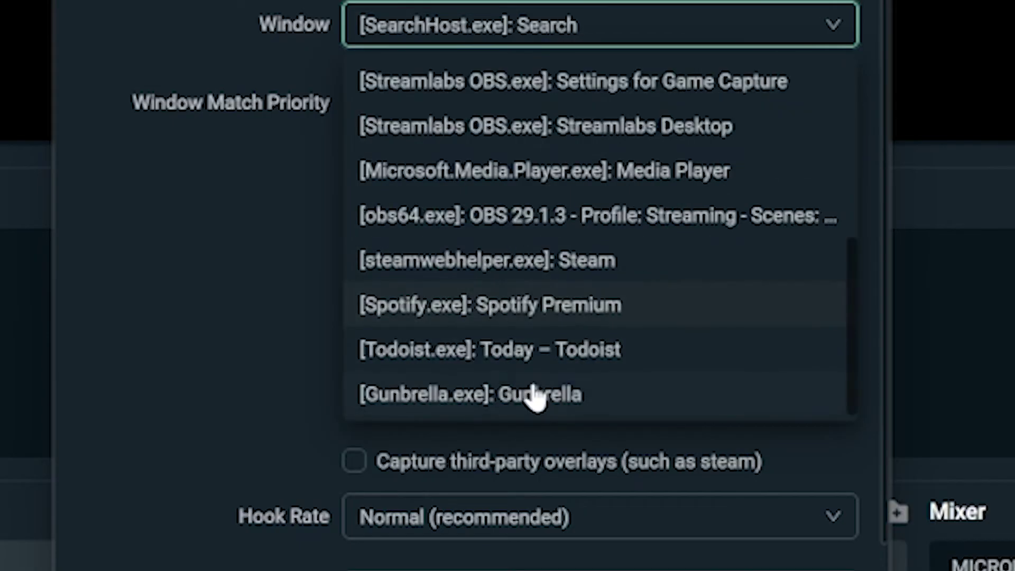
pyautogui.click(532, 338)
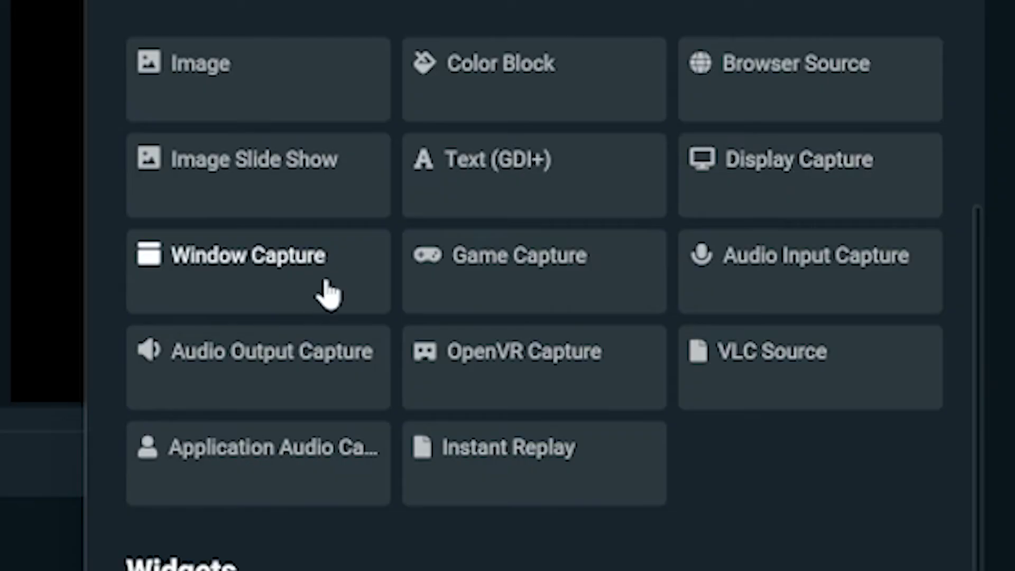
# Step: Add a Window Capture source and review which windows it can capture
pyautogui.click(755, 198)
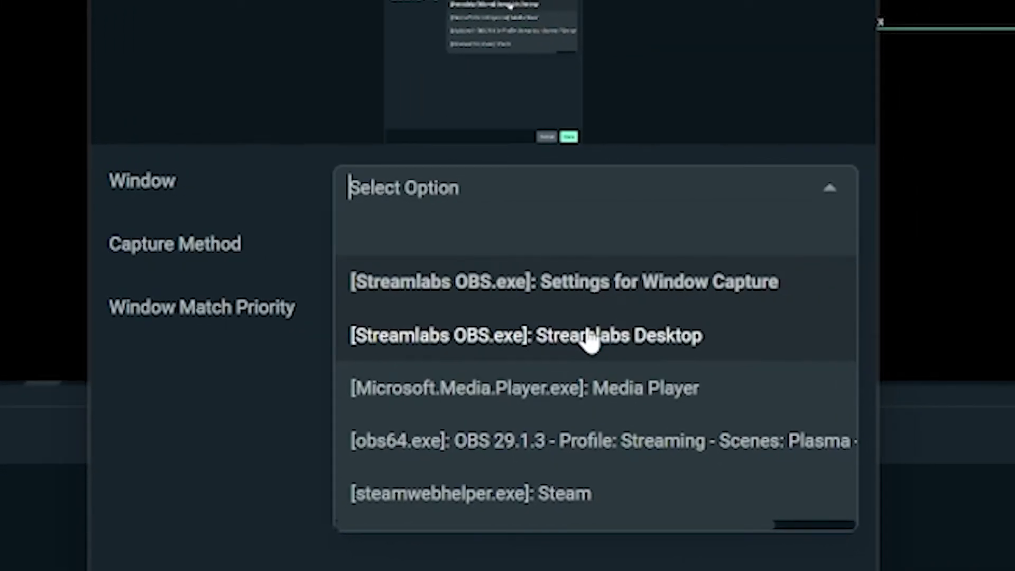
pyautogui.press('Return')
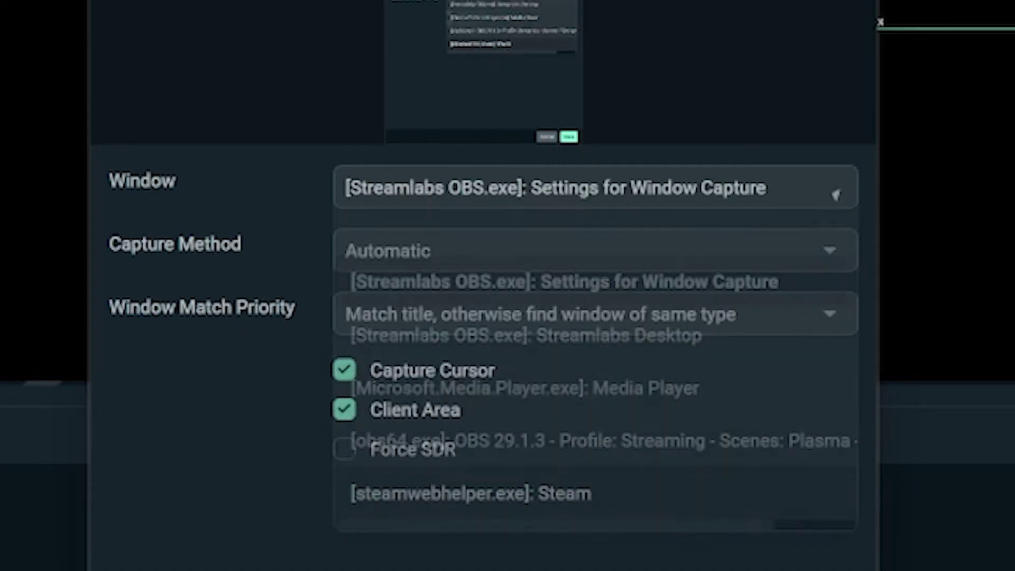
pyautogui.click(493, 181)
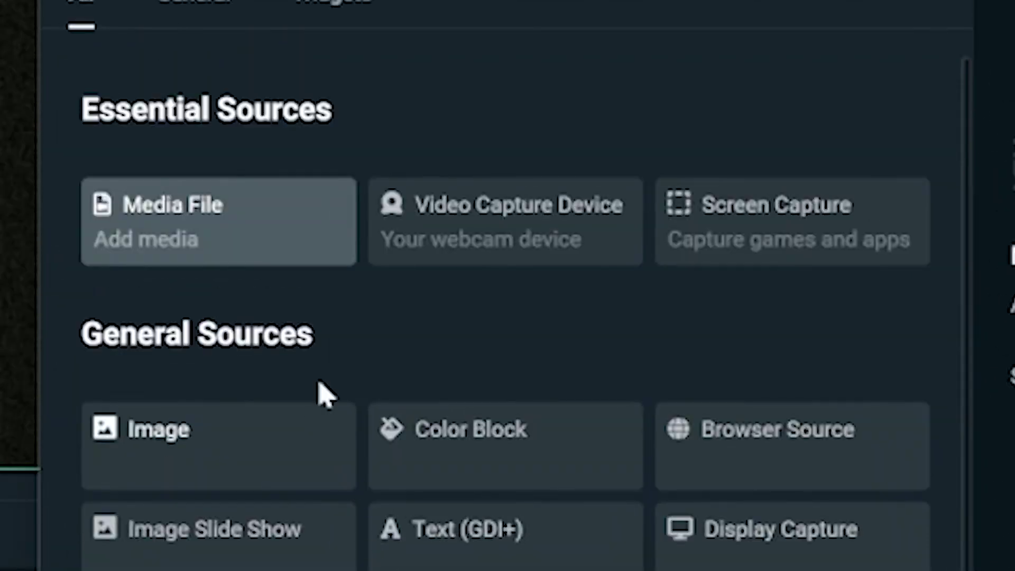
# Step: Add a webcam source named Video Capture Device to the scene
pyautogui.click(521, 233)
pyautogui.doubleClick(521, 233)
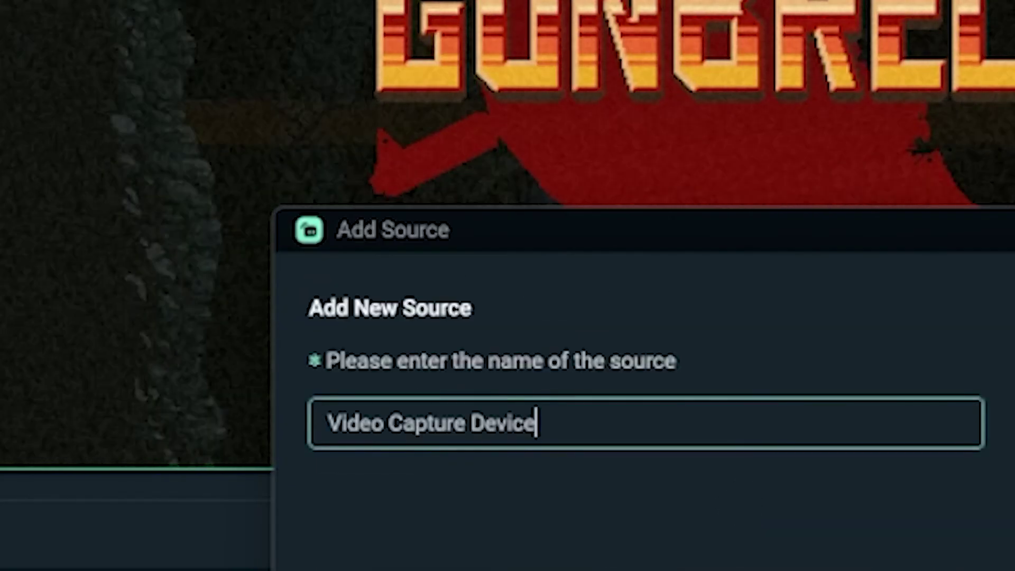
pyautogui.click(841, 492)
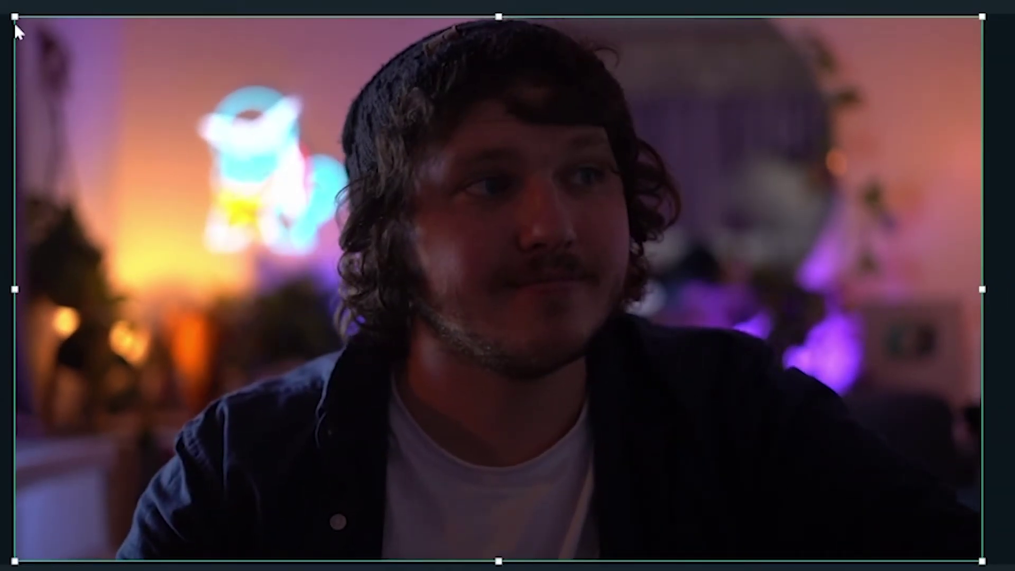
# Step: Shrink the webcam source to a small overlay and position it along the right edge of the game picture
pyautogui.moveTo(15, 32); pyautogui.dragTo(682, 394)
pyautogui.moveTo(809, 435); pyautogui.dragTo(805, 346)
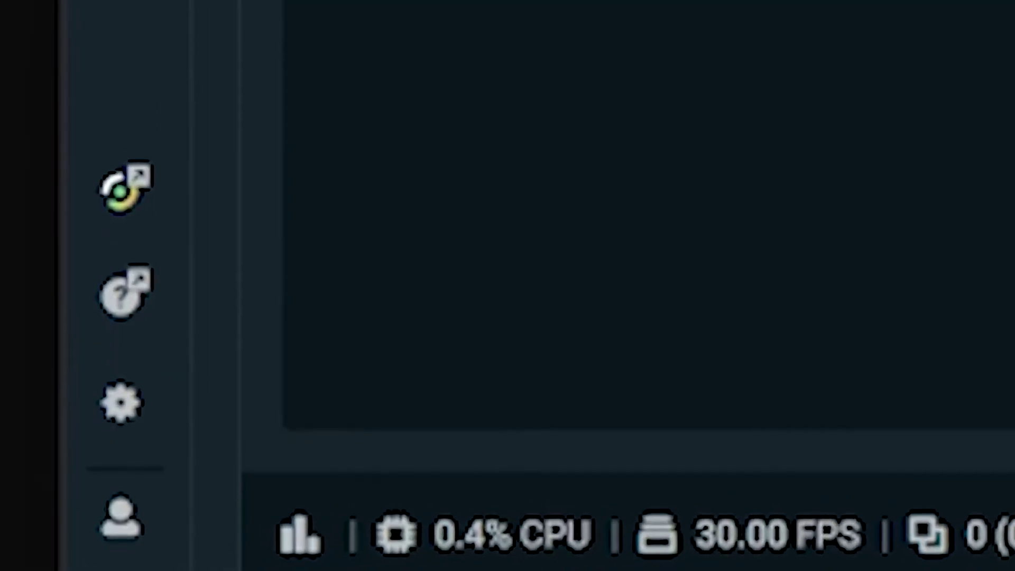
# Step: Set the base canvas resolution to Custom 3840x1080 and match the output resolution to 3840x1080
pyautogui.click(129, 397)
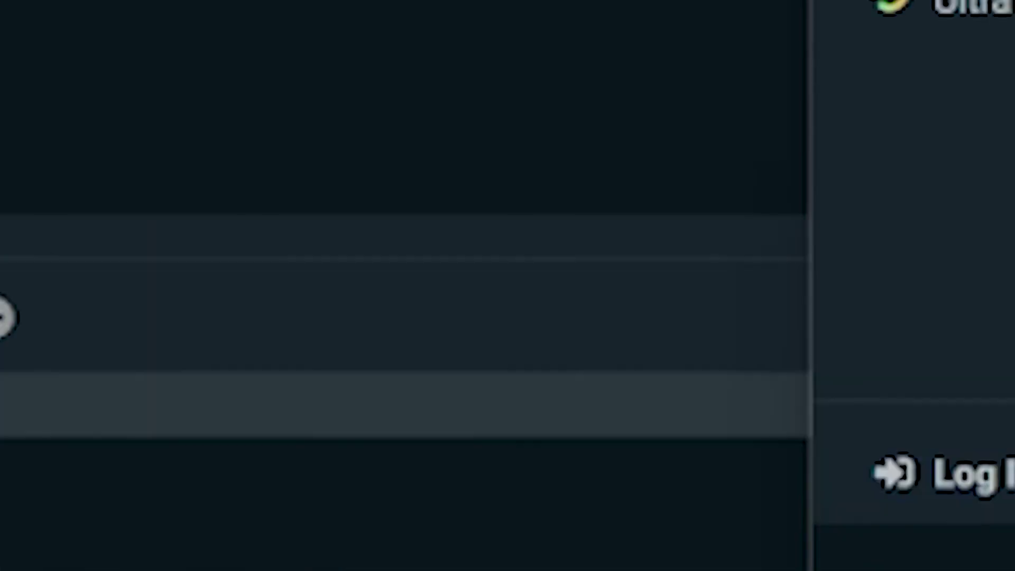
pyautogui.click(227, 267)
pyautogui.click(172, 132)
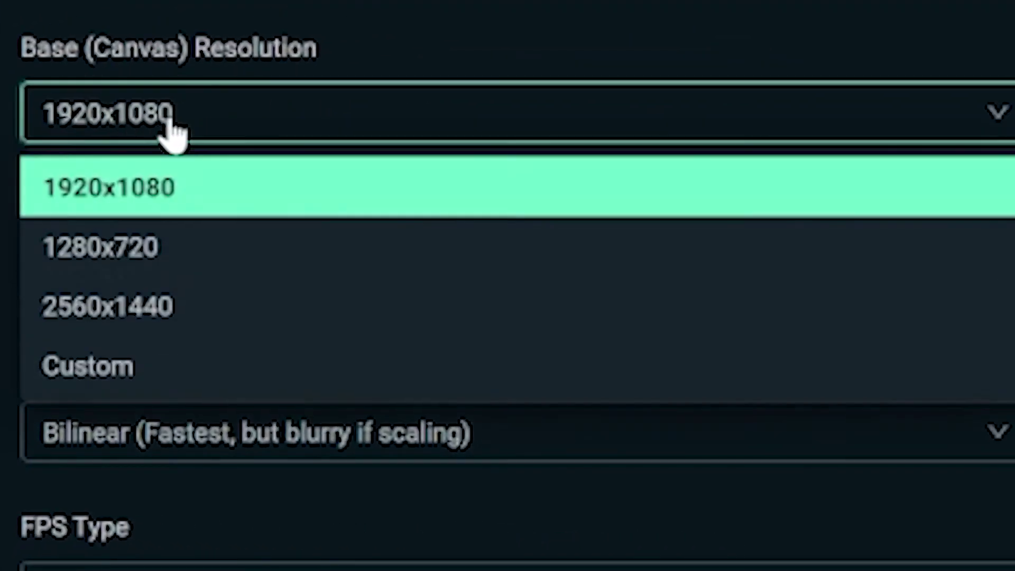
pyautogui.click(103, 365)
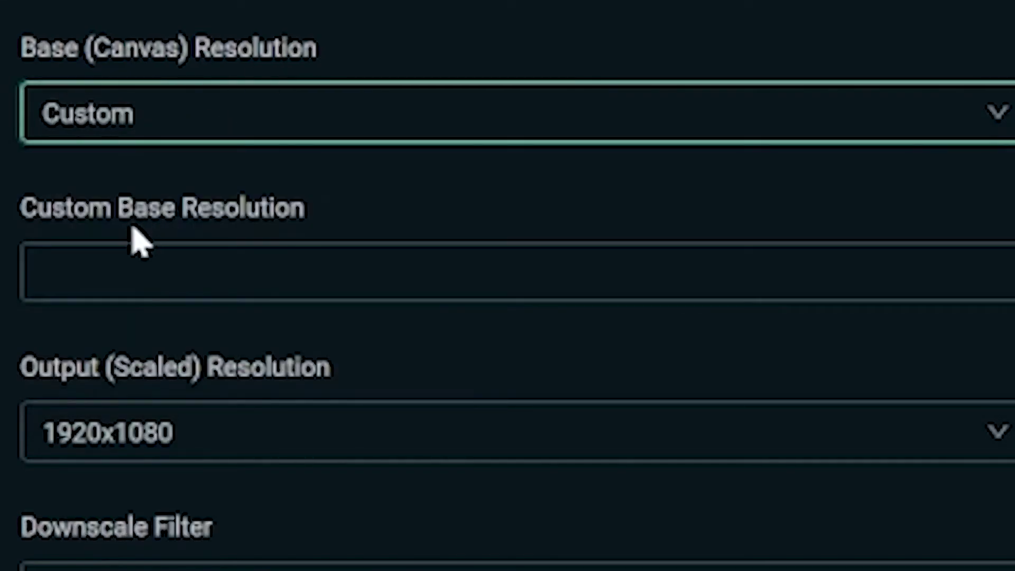
pyautogui.click(134, 249)
pyautogui.write('3840x1080')
pyautogui.press('Tab')
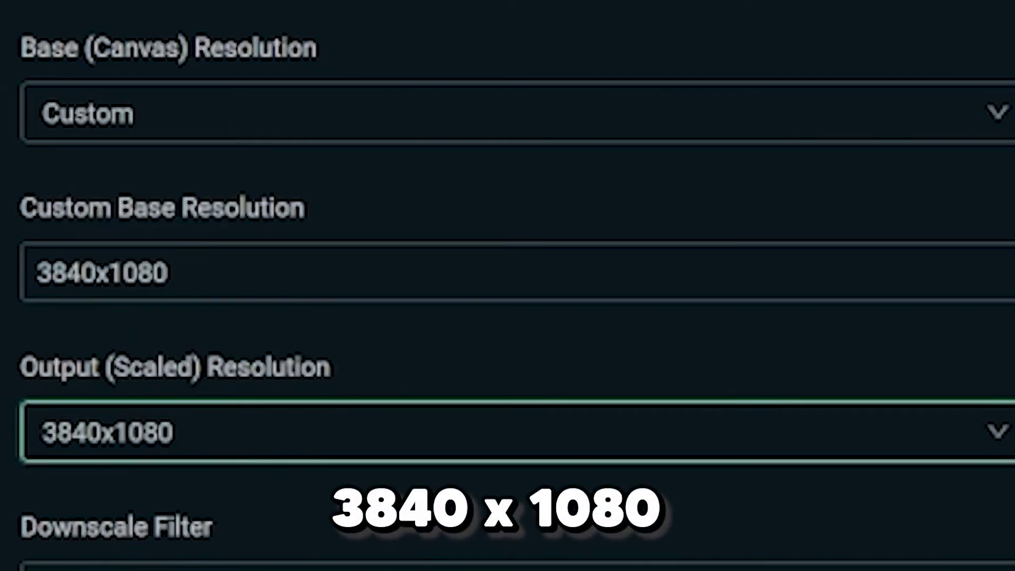
pyautogui.press('Tab')
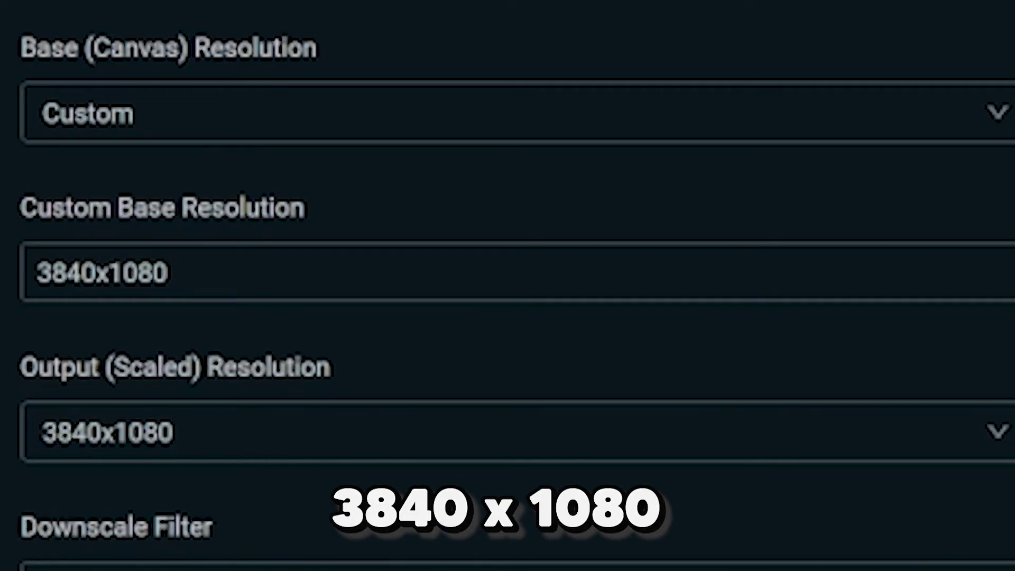
# Step: Try 2560x720 as the custom base resolution and open the output resolution choices
pyautogui.write('2560x7290')
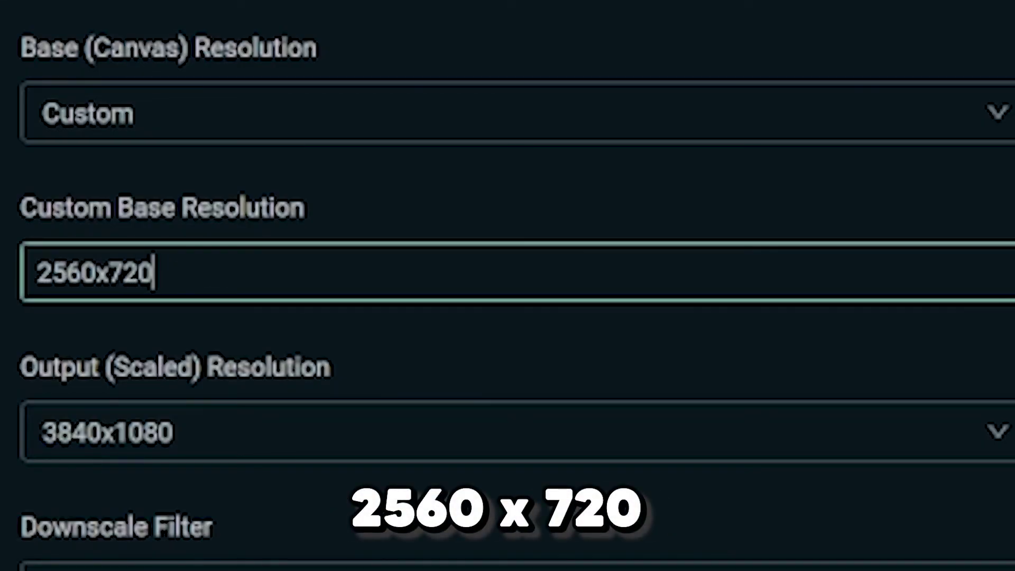
pyautogui.click(193, 430)
pyautogui.click(182, 435)
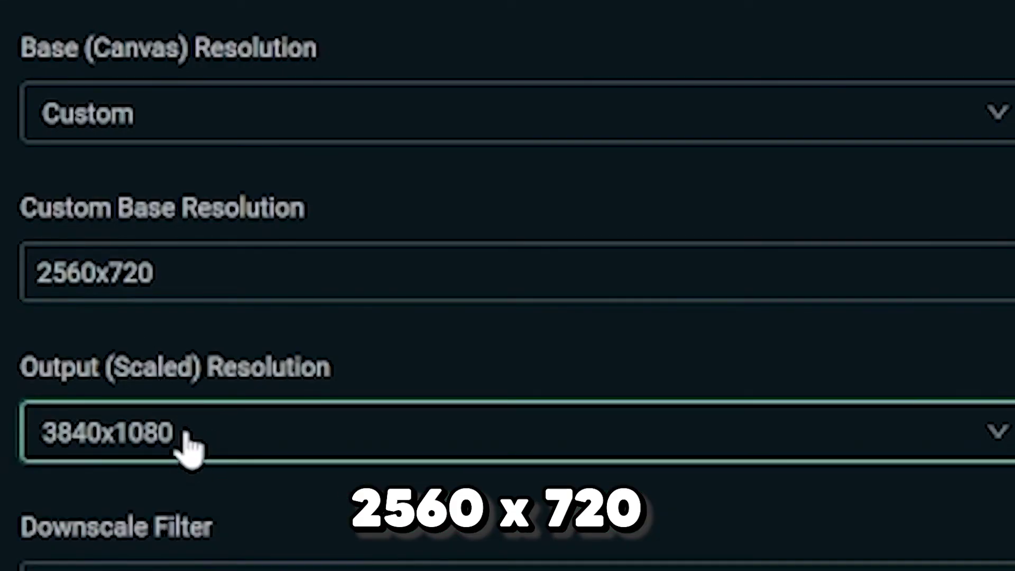
pyautogui.click(181, 435)
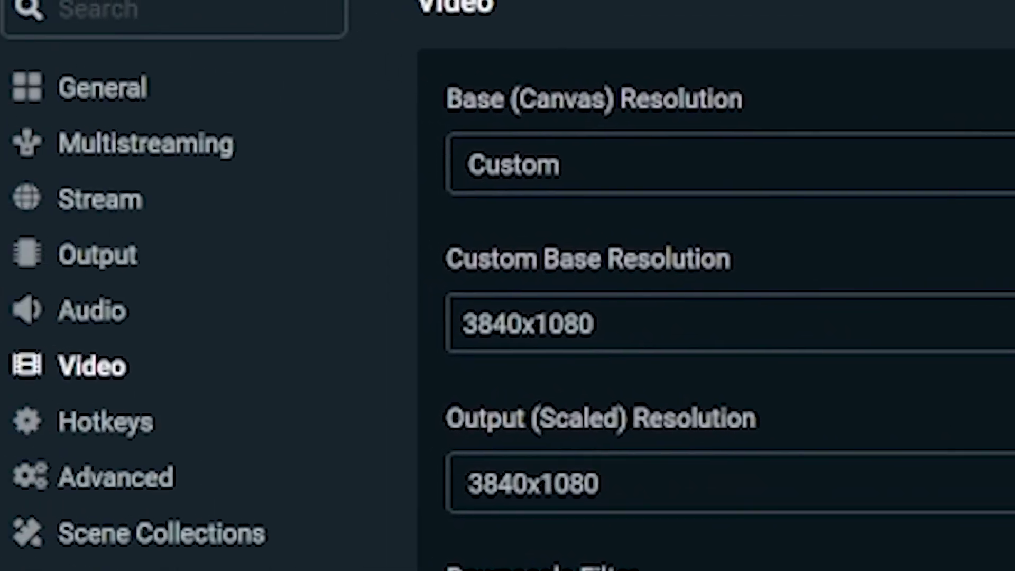
# Step: Set the recording bitrate in the output settings to 20000 with CBR rate control
pyautogui.click(98, 266)
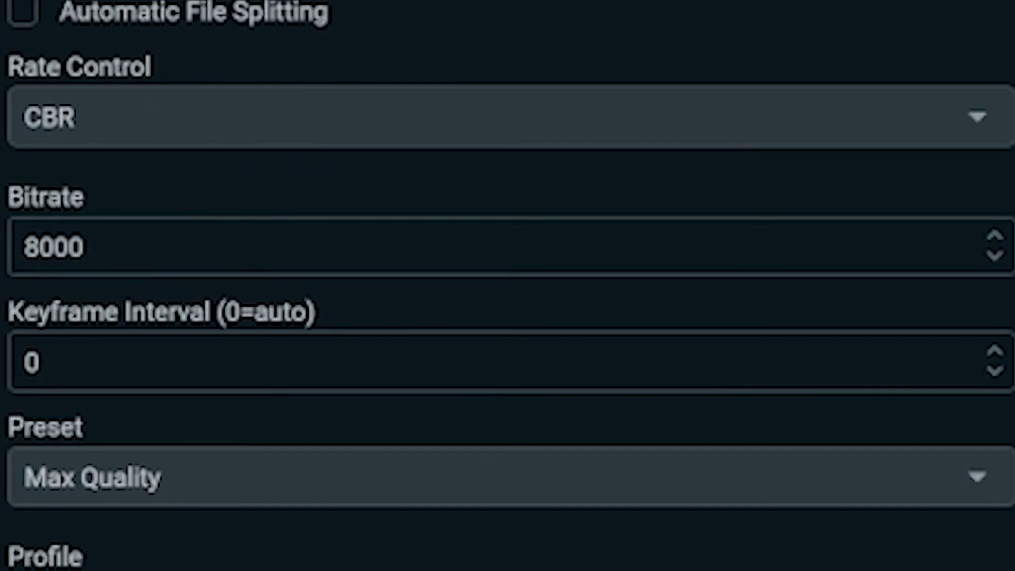
pyautogui.moveTo(53, 247); pyautogui.dragTo(84, 247)
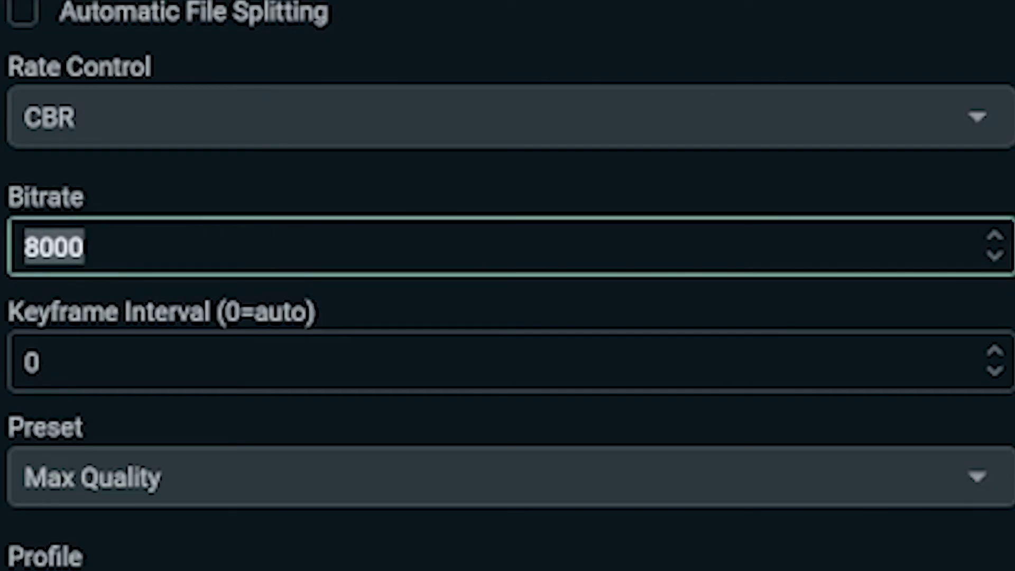
pyautogui.write('1600')
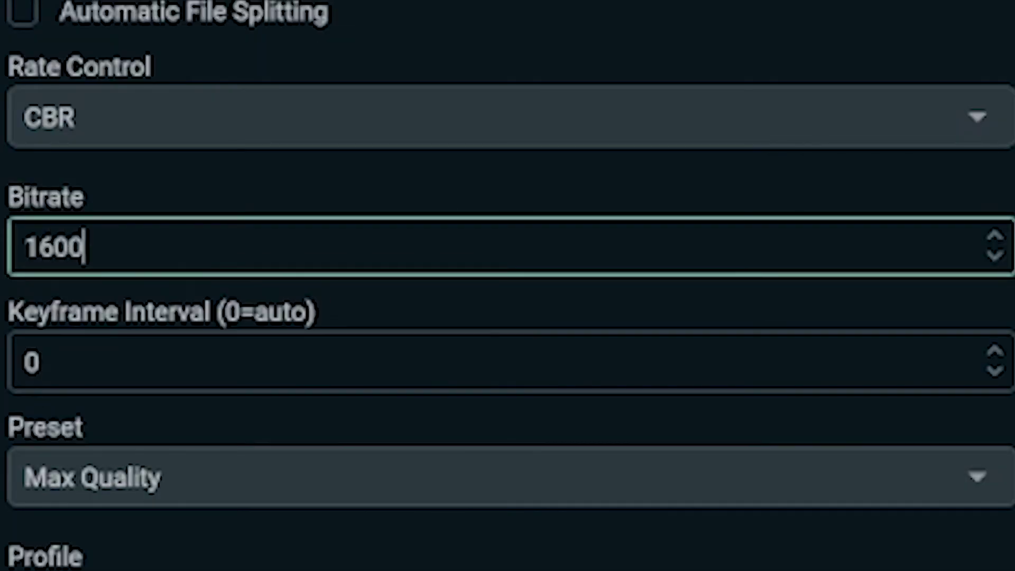
pyautogui.press('BackSpace')
pyautogui.press('BackSpace')
pyautogui.press('BackSpace')
pyautogui.press('BackSpace')
pyautogui.write('20000')
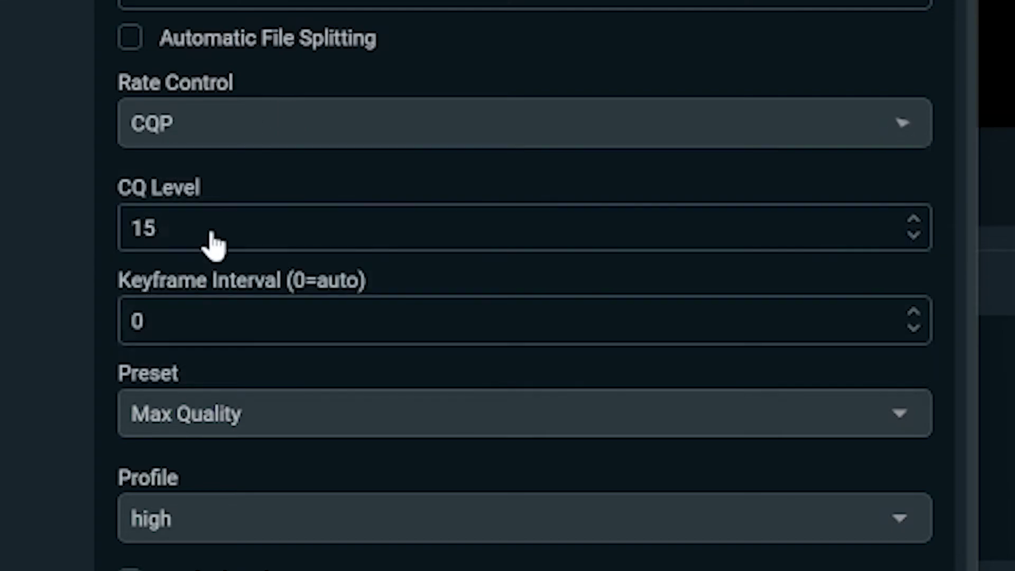
# Step: Set the recording CQ level to 14 with CQP rate control and close the settings
pyautogui.press('Tab')
pyautogui.write('14')
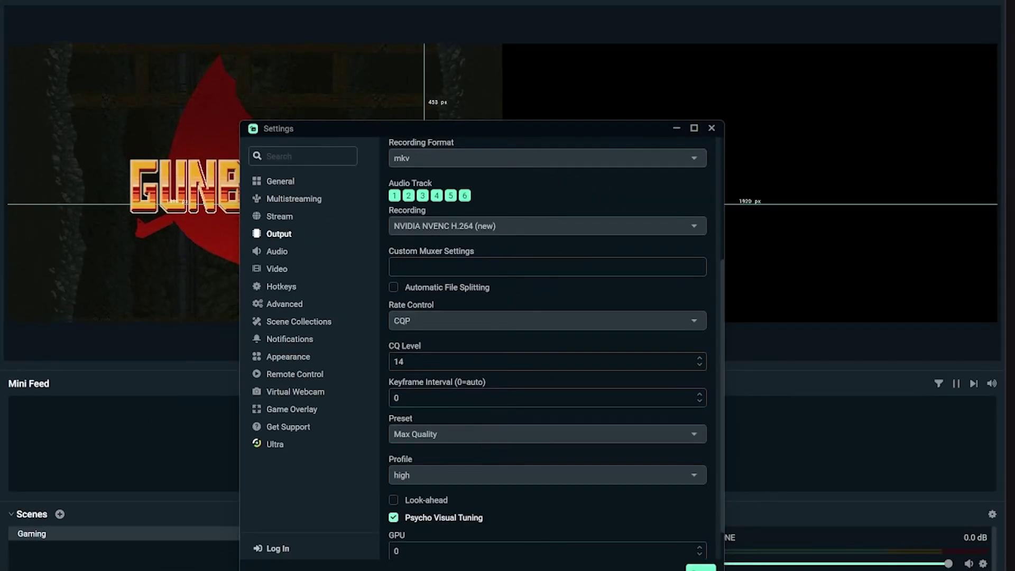
pyautogui.press('Escape')
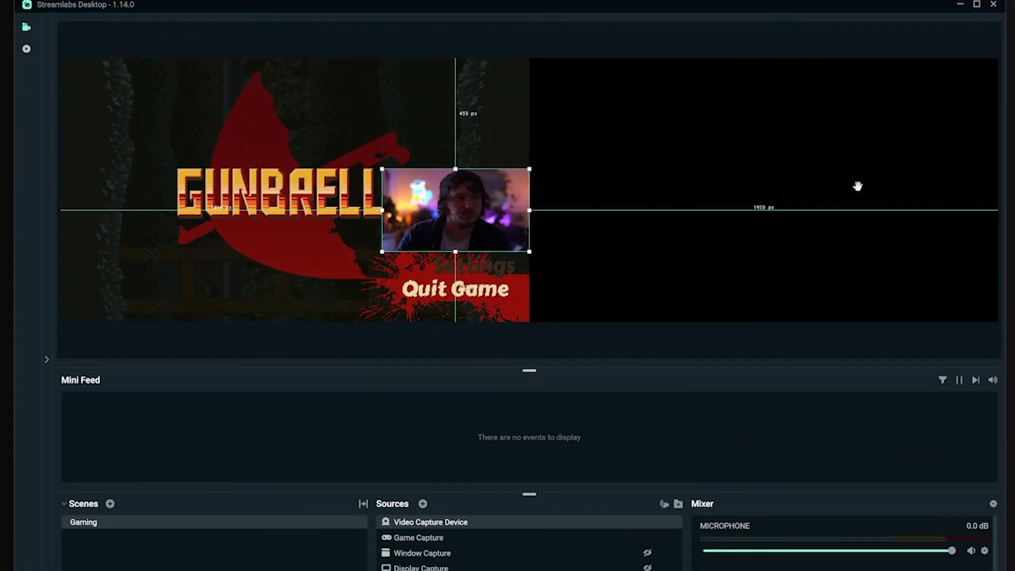
# Step: Move the webcam source toward the empty half of the canvas beside the game and stop the test recording
pyautogui.moveTo(491, 209); pyautogui.dragTo(561, 319)
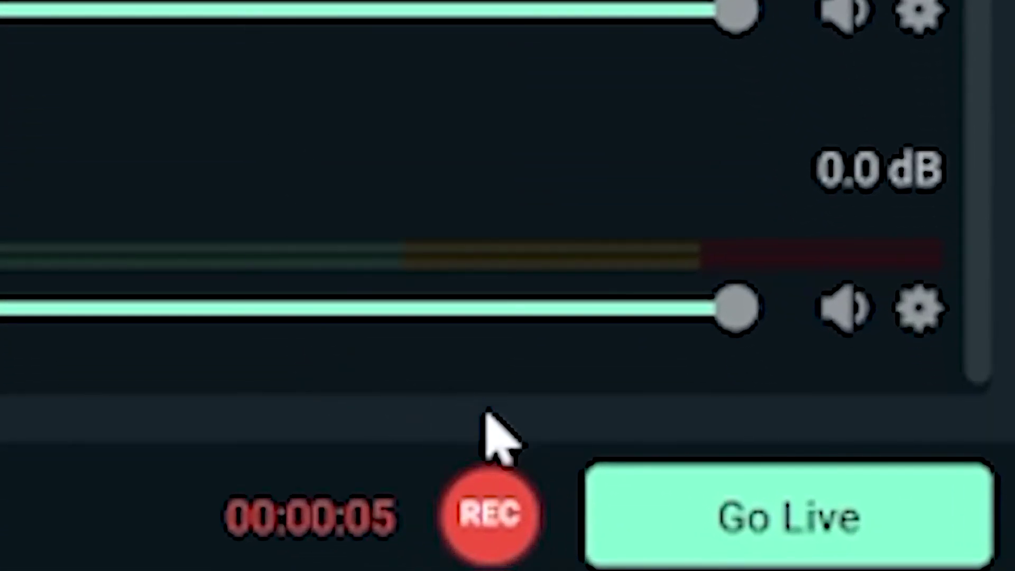
pyautogui.click(492, 516)
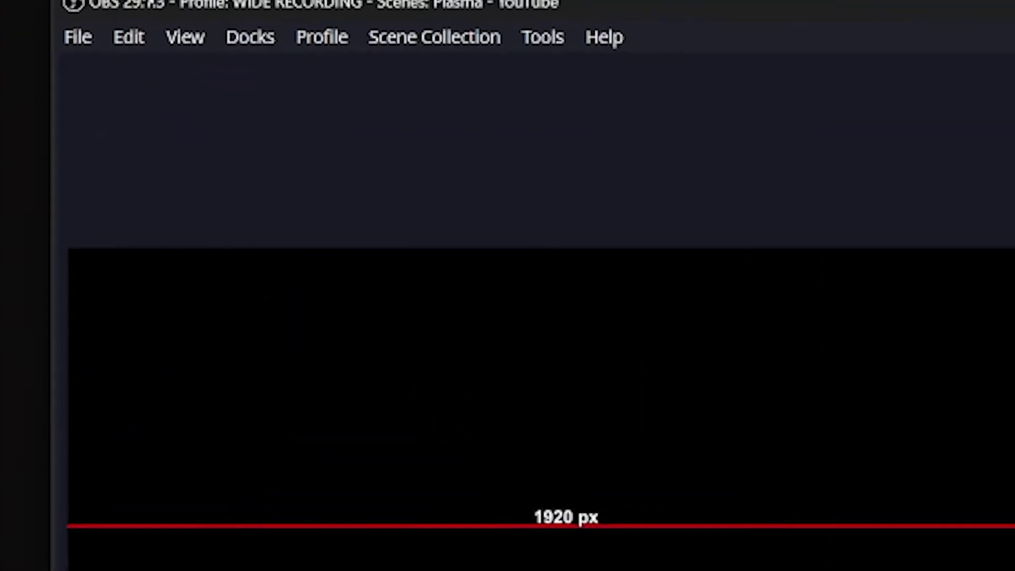
pyautogui.click(51, 69)
pyautogui.click(136, 182)
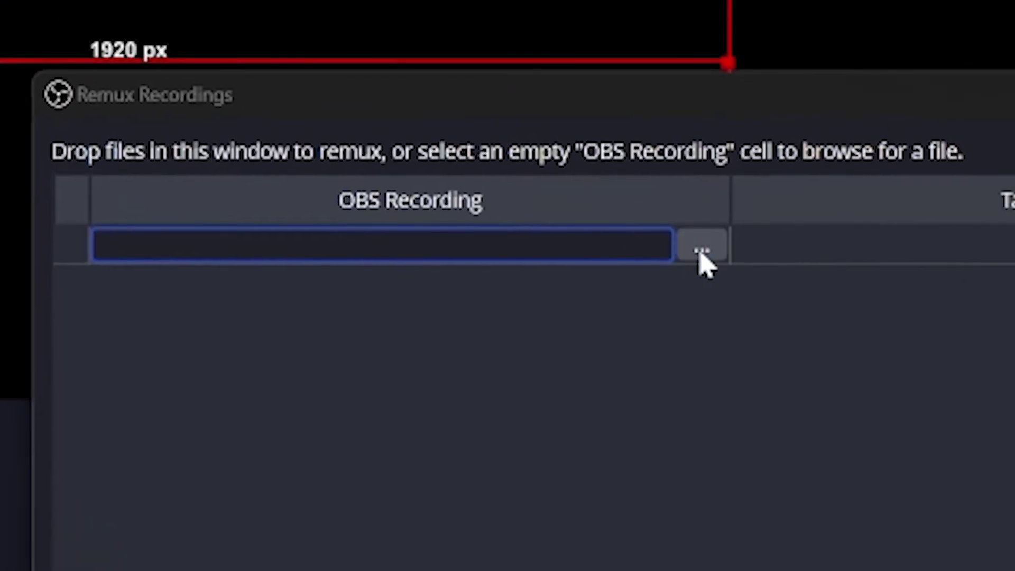
pyautogui.click(702, 260)
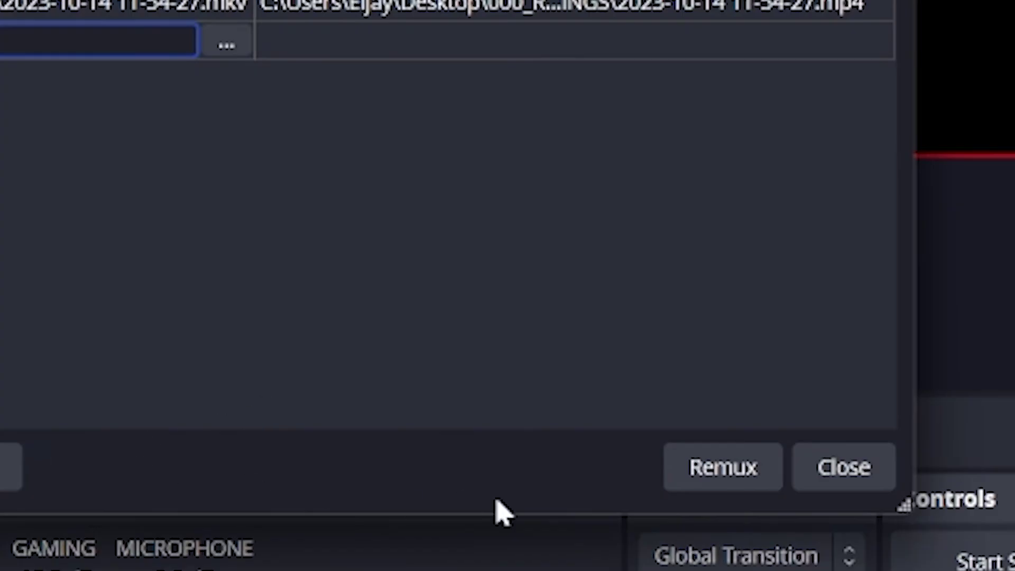
pyautogui.click(723, 467)
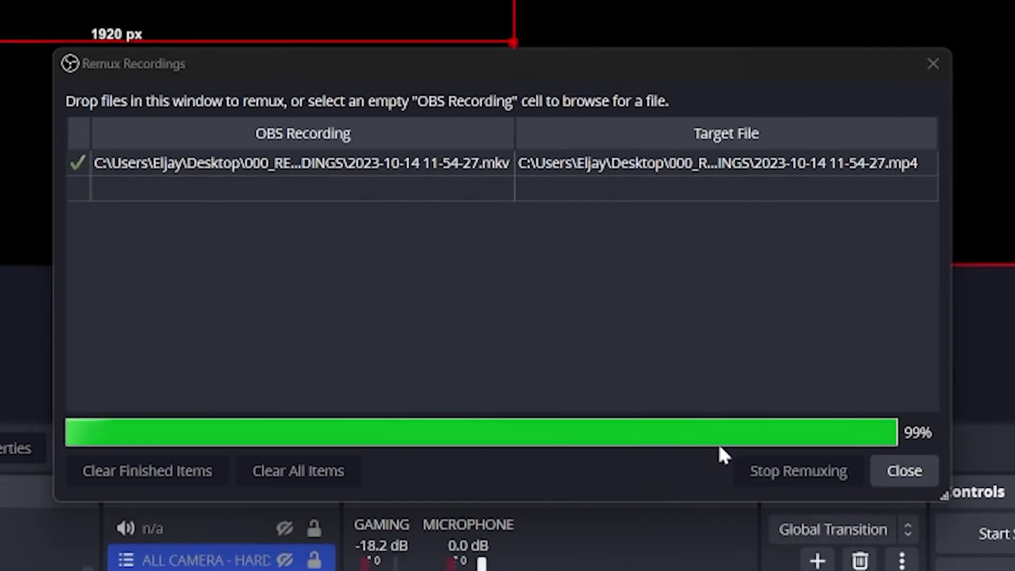
pyautogui.press('Return')
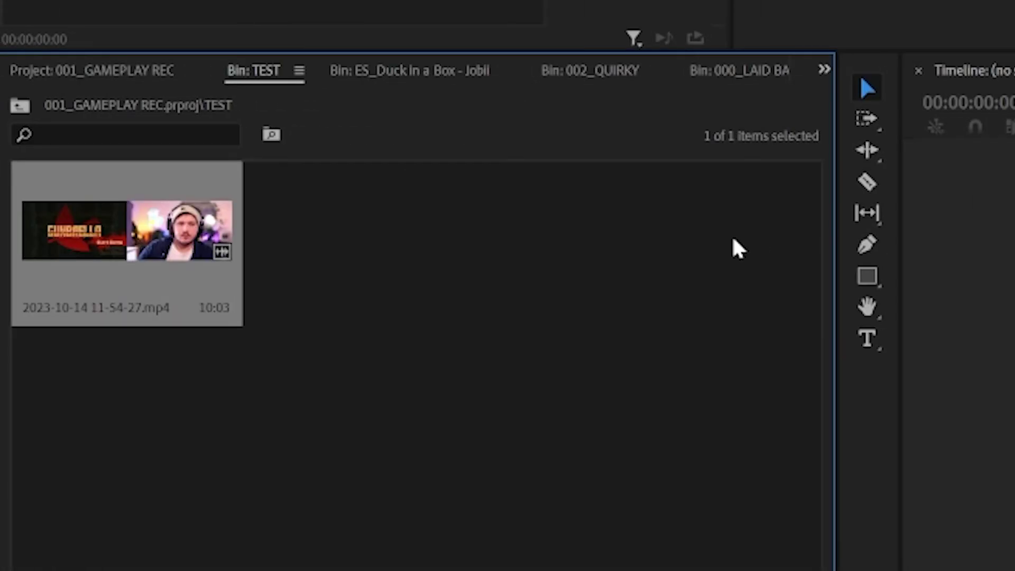
pyautogui.moveTo(113, 235); pyautogui.dragTo(964, 361)
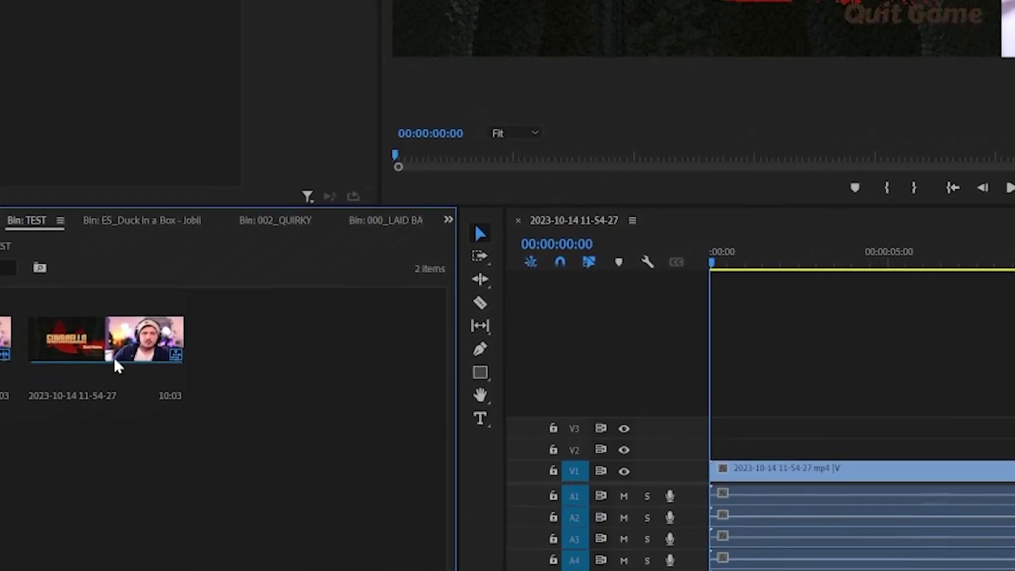
pyautogui.rightClick(246, 267)
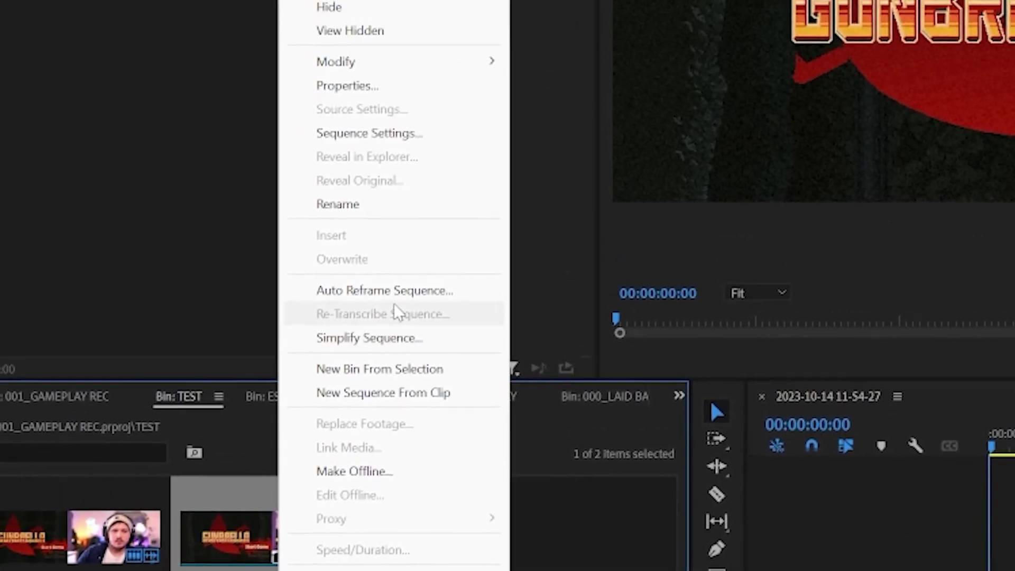
pyautogui.click(359, 0)
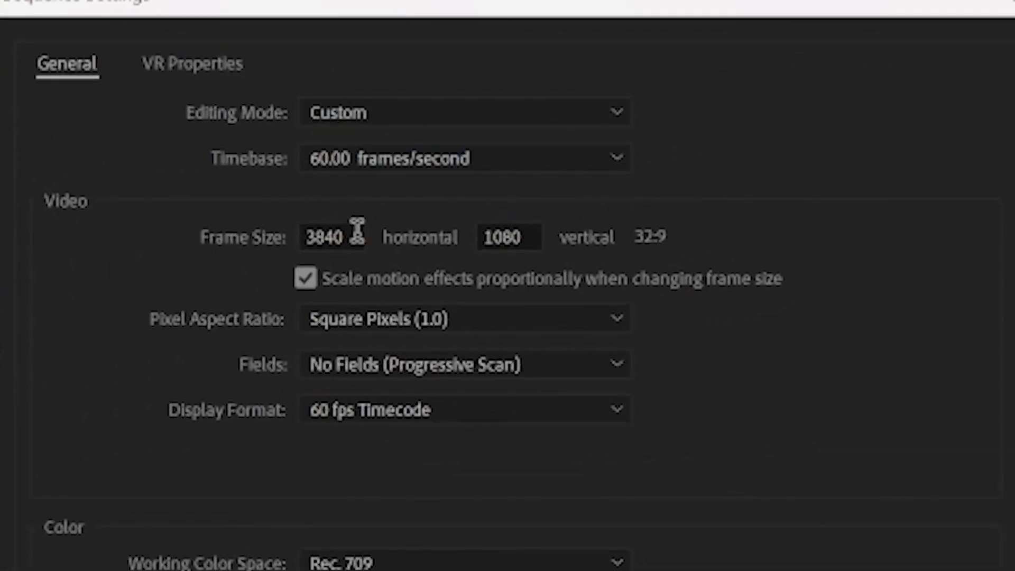
pyautogui.press('Return')
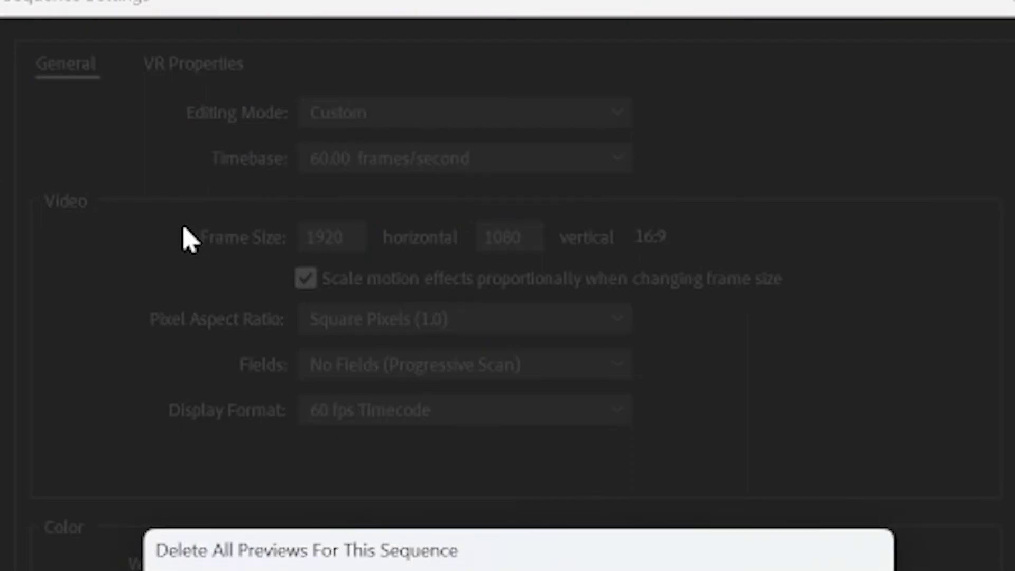
pyautogui.click(635, 356)
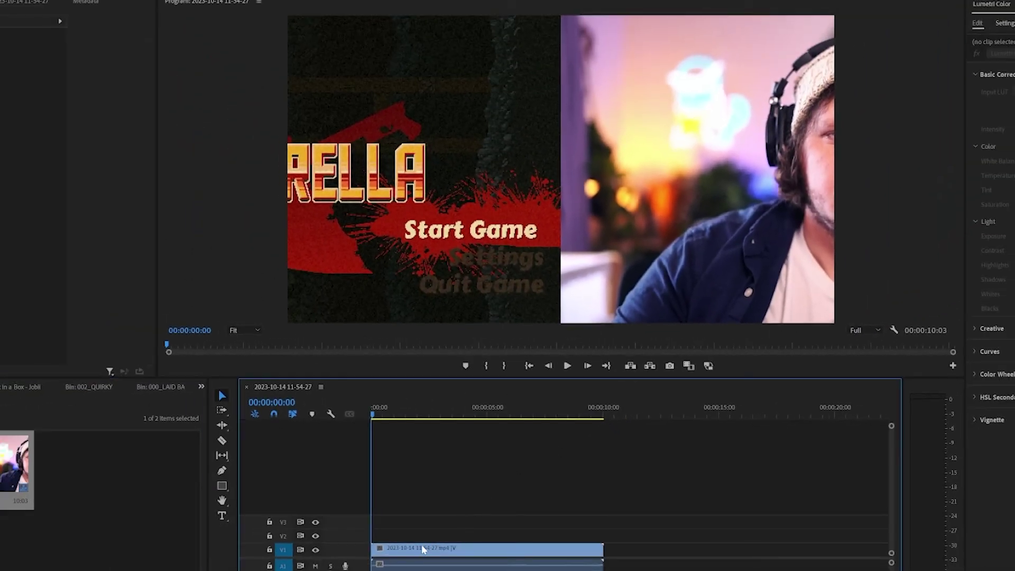
# Step: Shift the video clip on V1 horizontally so that its gameplay half fills the frame
pyautogui.click(423, 550)
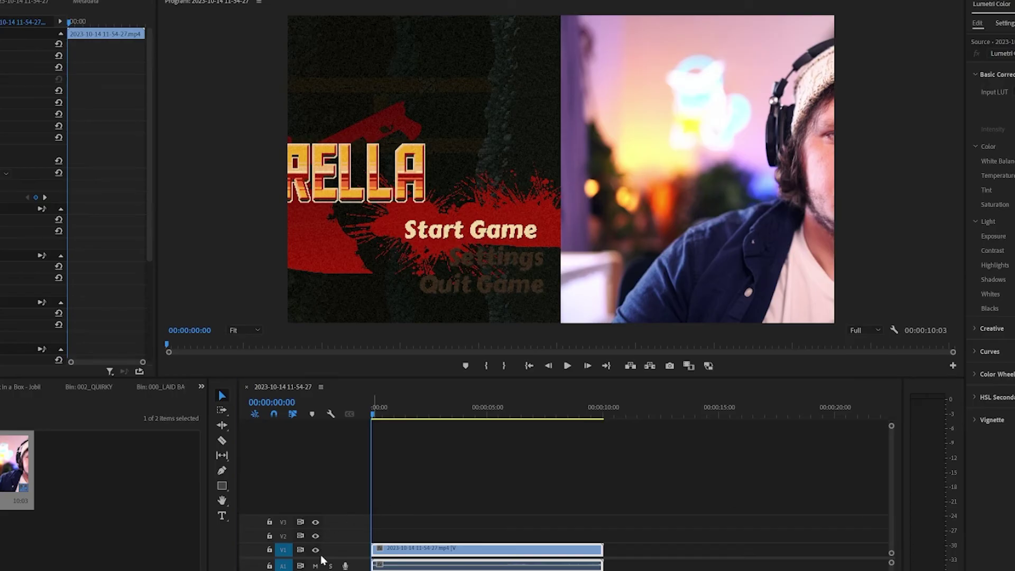
pyautogui.click(335, 560)
pyautogui.click(391, 550)
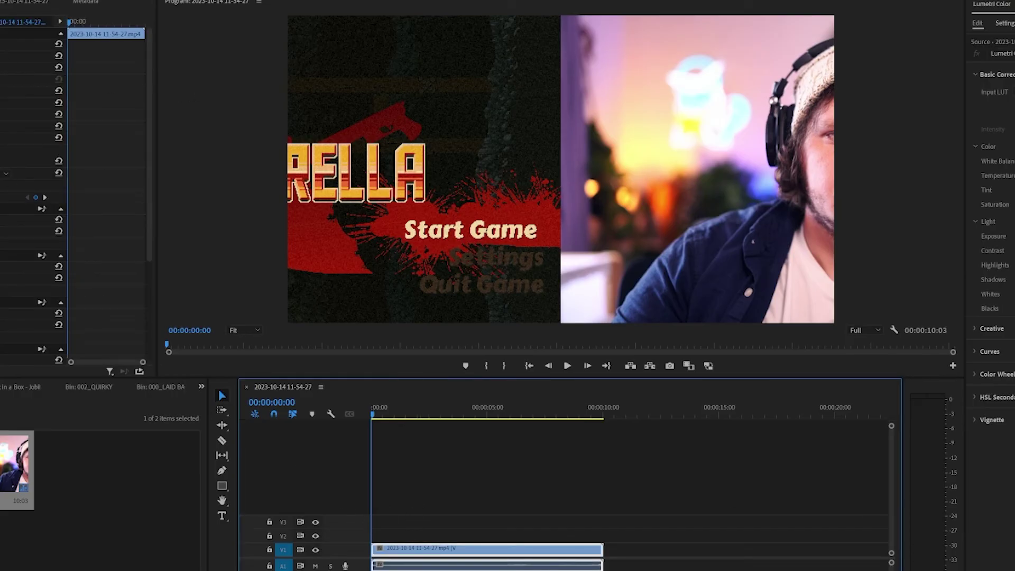
pyautogui.moveTo(336, 109); pyautogui.dragTo(601, 109)
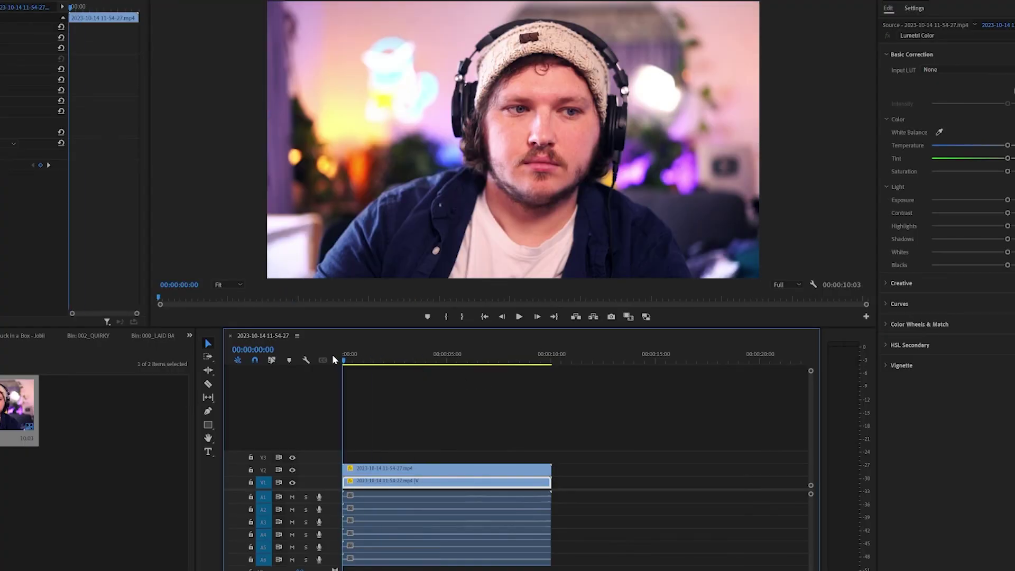
# Step: Preview the sequence, and resize and reposition the webcam clip over the gameplay
pyautogui.press('space')
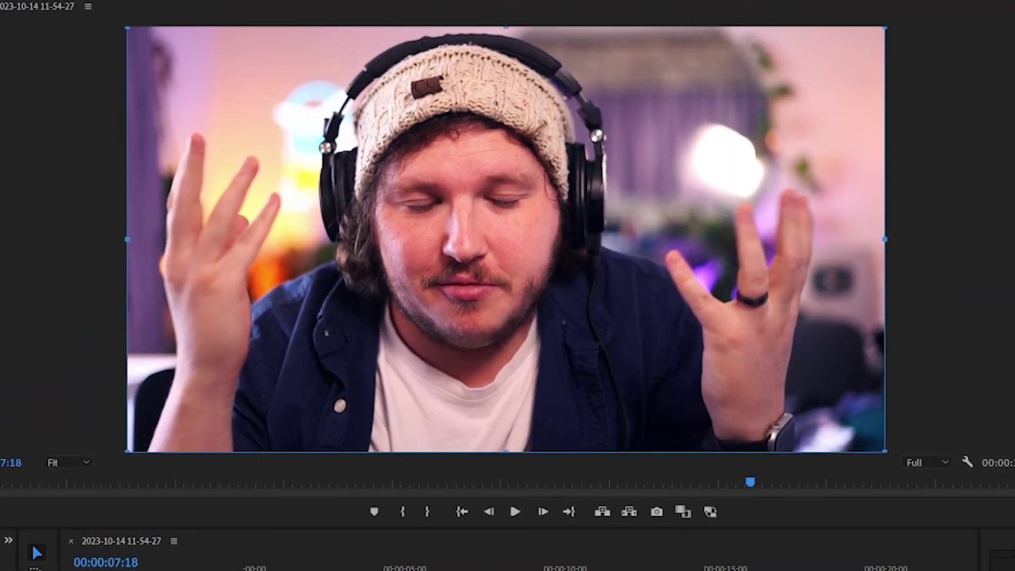
pyautogui.moveTo(887, 243); pyautogui.dragTo(538, 240)
pyautogui.moveTo(302, 267); pyautogui.dragTo(462, 262)
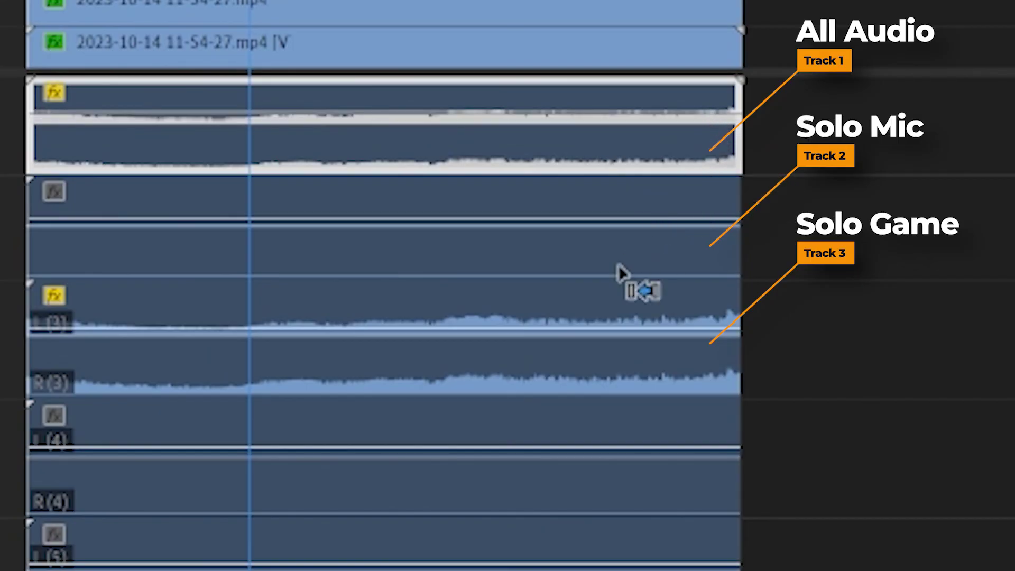
# Step: Select the solo game audio clip on track 3 and adjust its volume level
pyautogui.moveTo(513, 332); pyautogui.dragTo(519, 347)
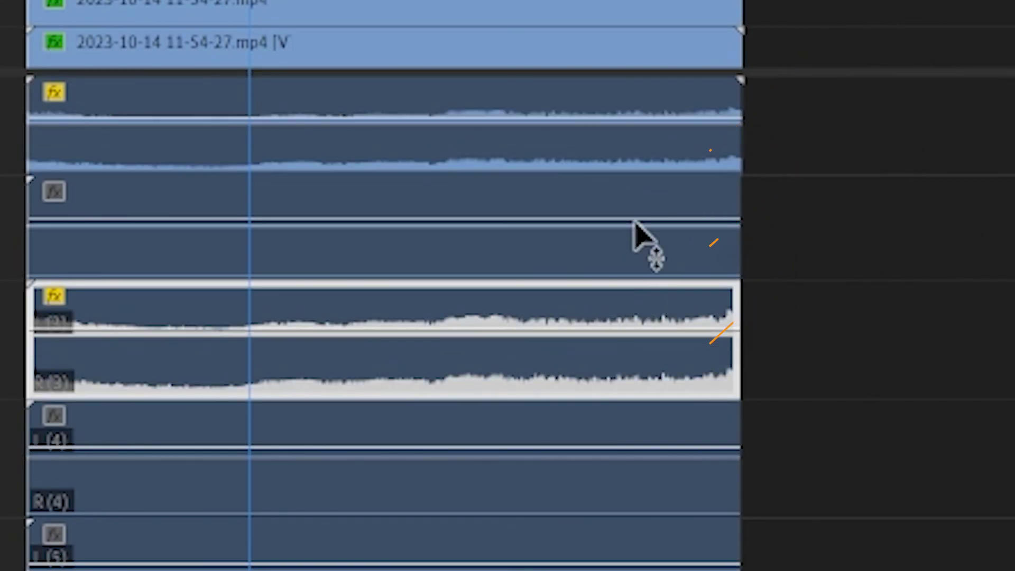